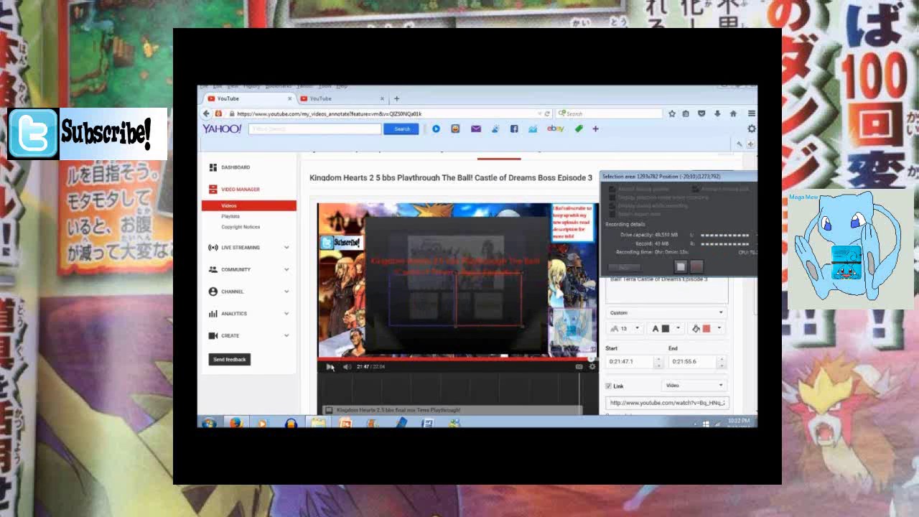
Play the Kingdom Hearts video up to its end screen with the two preview boxes and pause it there.
left_click(331, 367)
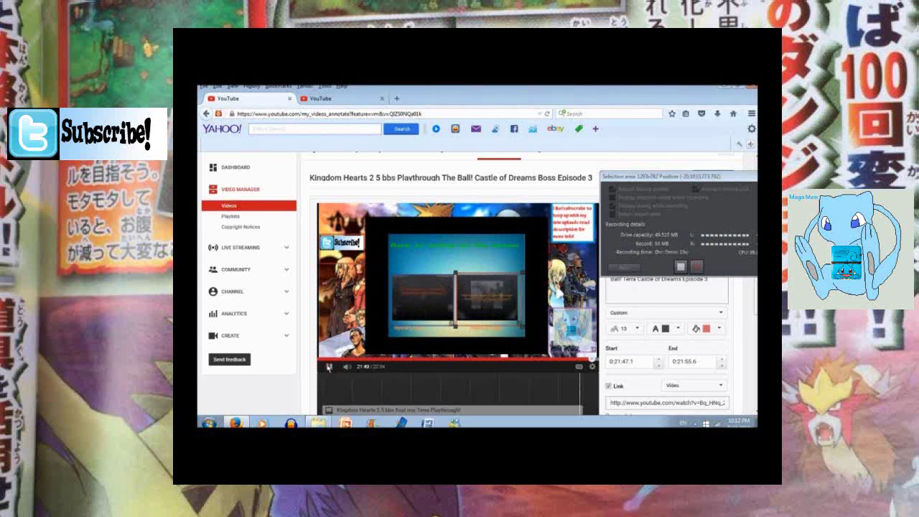
left_click(328, 367)
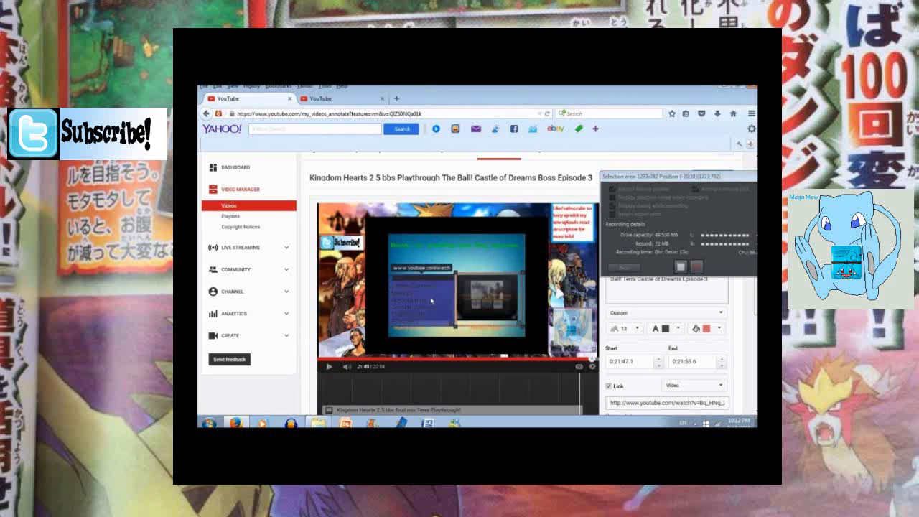
left_click_drag(443, 301, 510, 293)
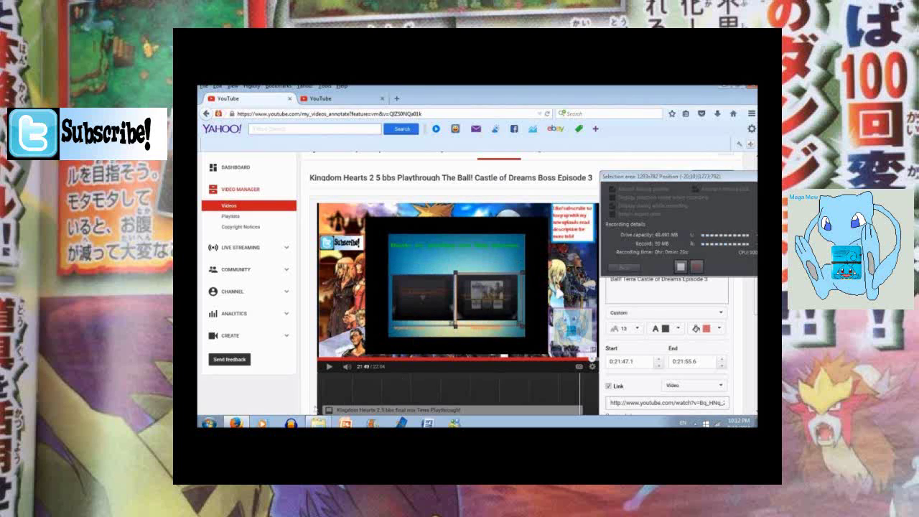
Select the Earths Darkness label over the first preview box and move the recording window off the annotation settings.
left_click(316, 422)
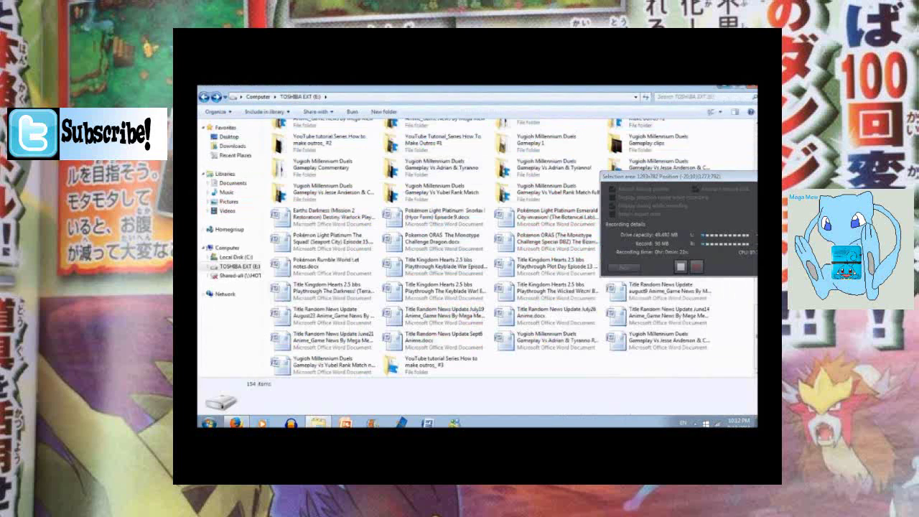
left_click(706, 96)
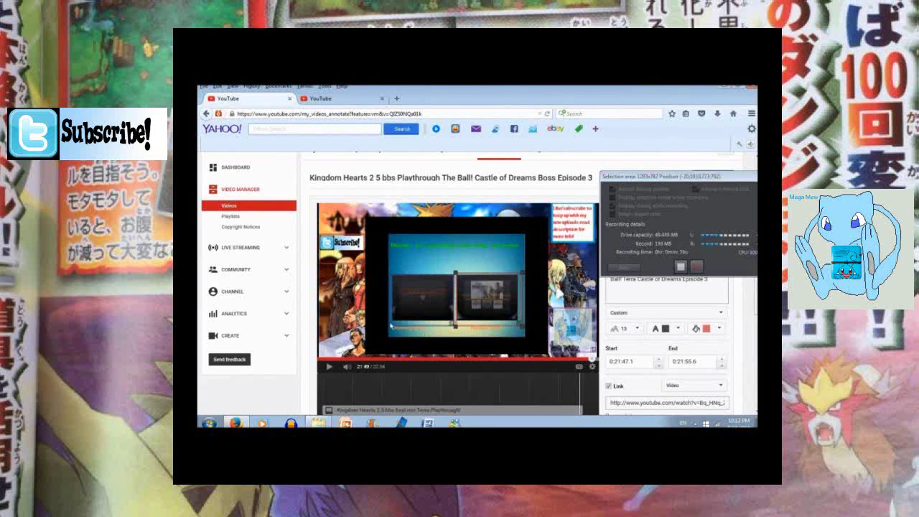
left_click(420, 319)
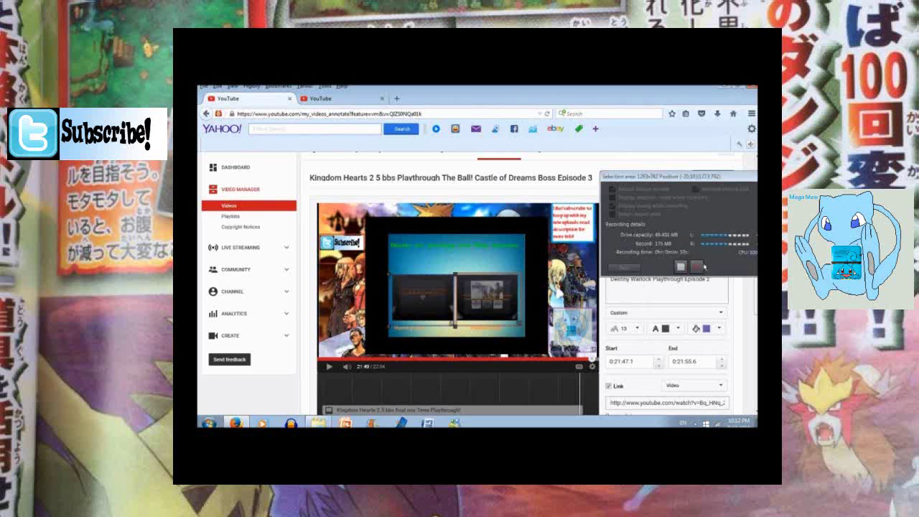
left_click_drag(663, 175, 269, 168)
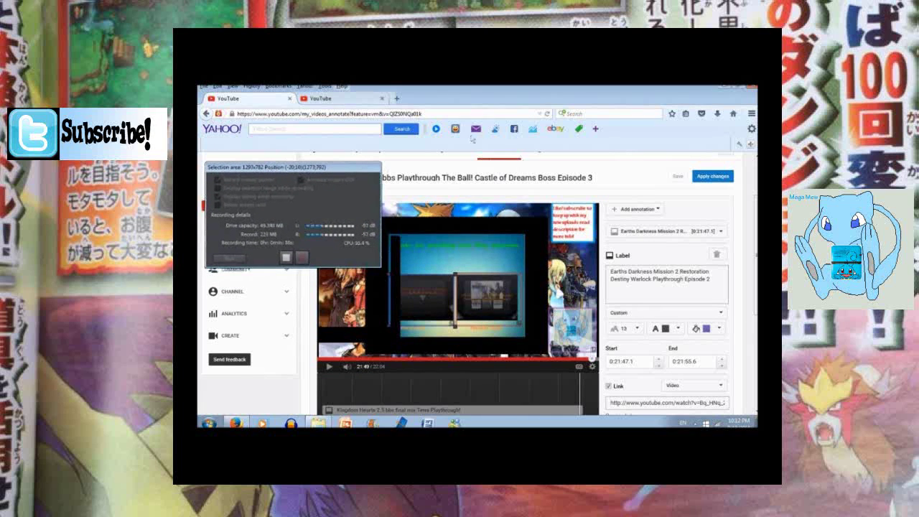
Open the Video Manager through Creator Studio in the second YouTube tab.
left_click(345, 101)
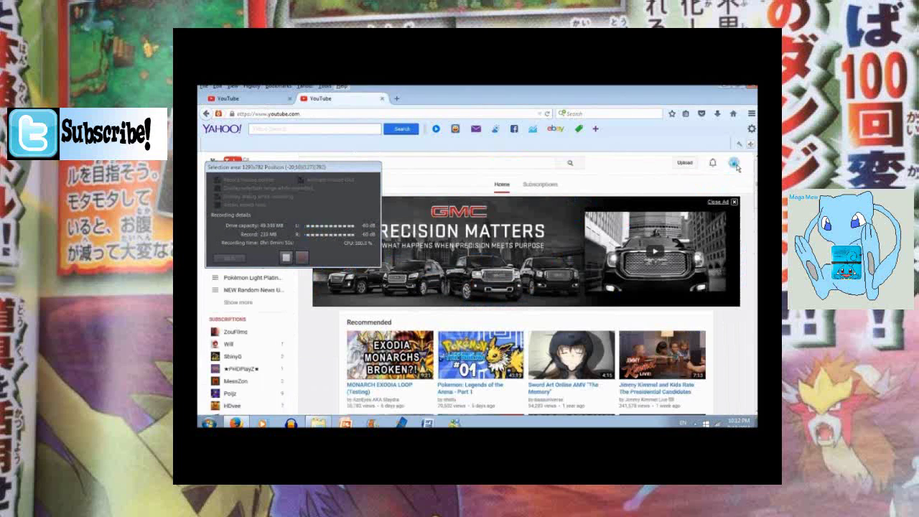
left_click(734, 164)
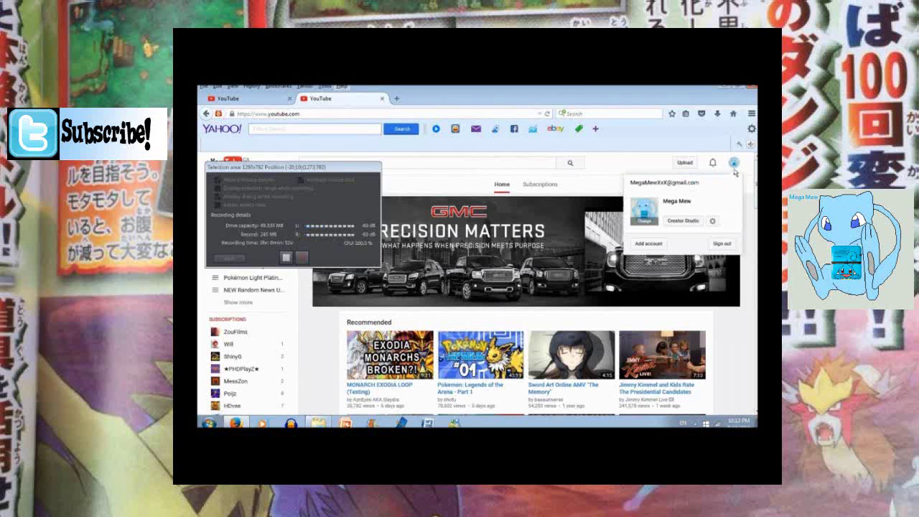
left_click(686, 223)
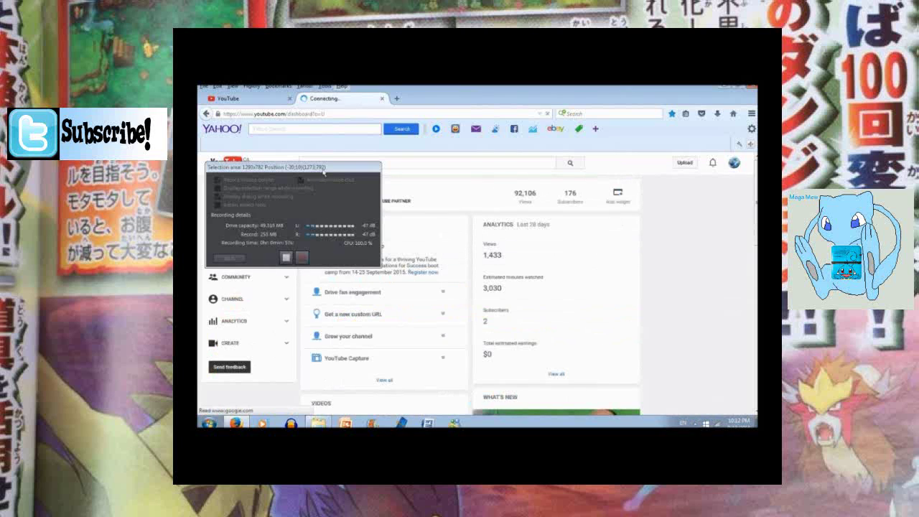
left_click_drag(323, 169, 341, 242)
left_click(234, 234)
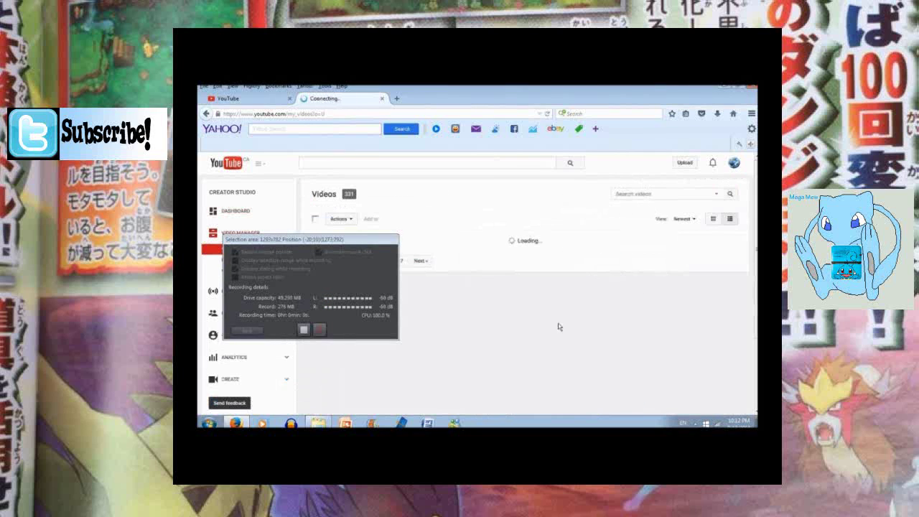
Open the annotations editor for the newest video, Kingdom Hearts 2 5 bbs Playthrough The Ball! Castle of Dreams Boss Episode 3.
scroll(540, 175, "down", 2)
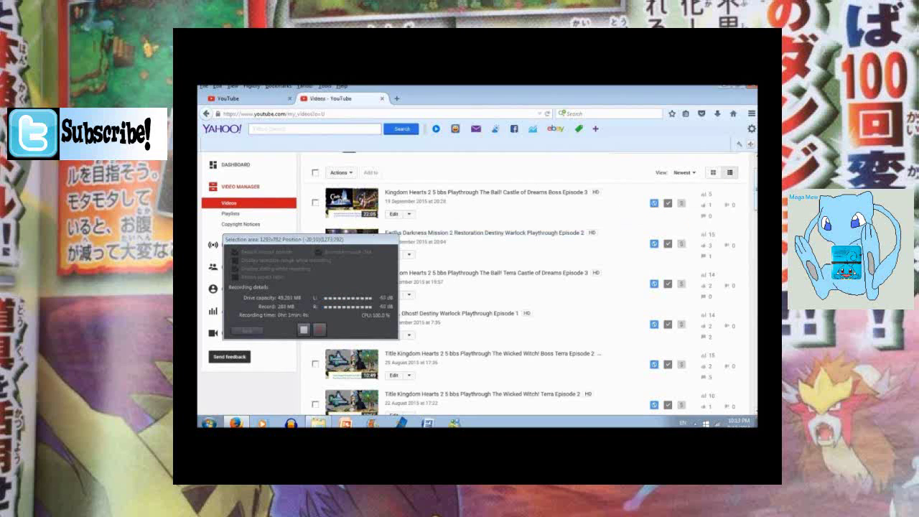
scroll(478, 285, "up", 2)
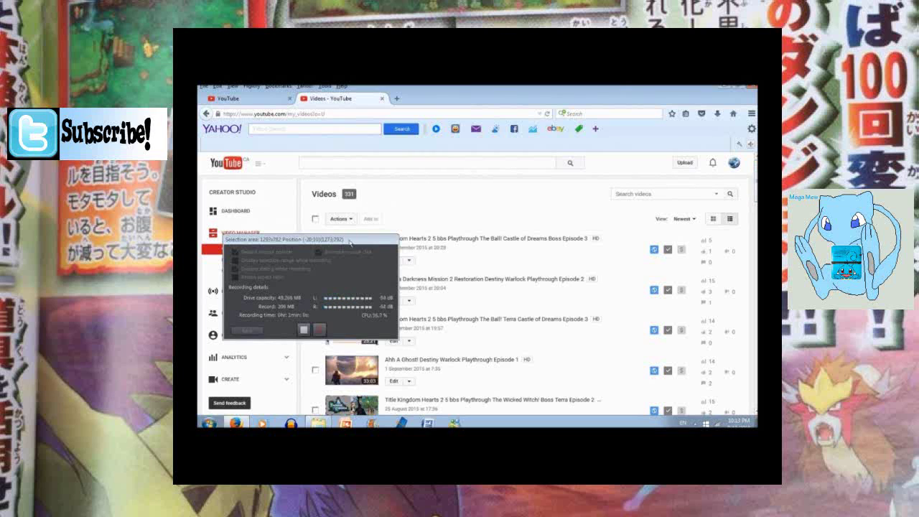
left_click_drag(331, 239, 294, 288)
left_click(409, 261)
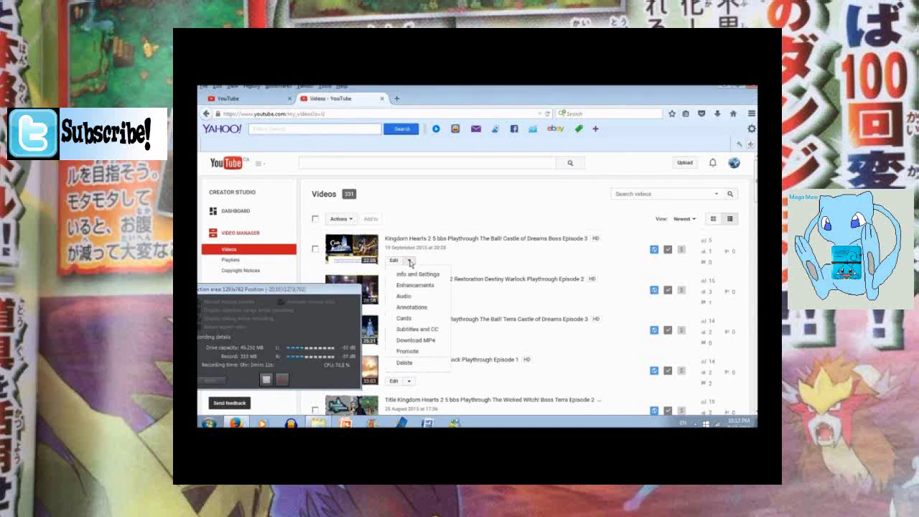
left_click(424, 309)
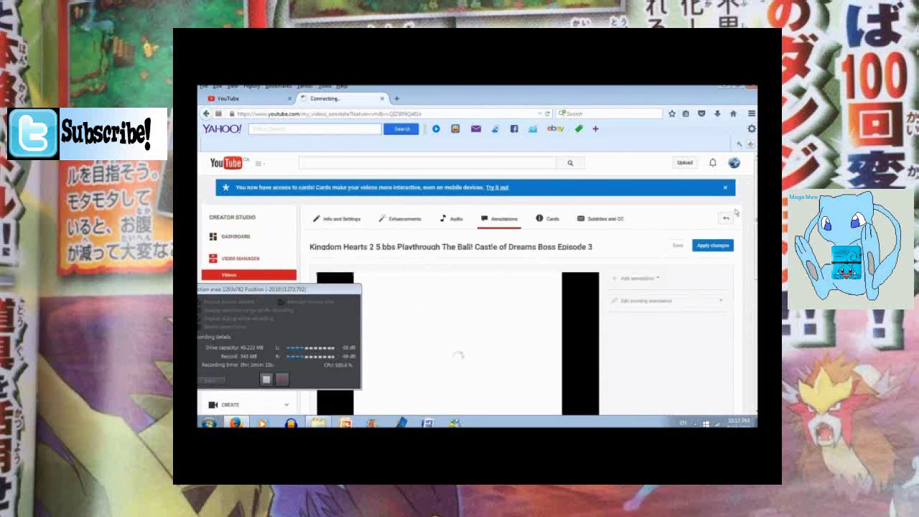
Examine the text and settings of the Earths Darkness label near the end of the video.
scroll(424, 313, "down", 2)
scroll(474, 287, "down", 1)
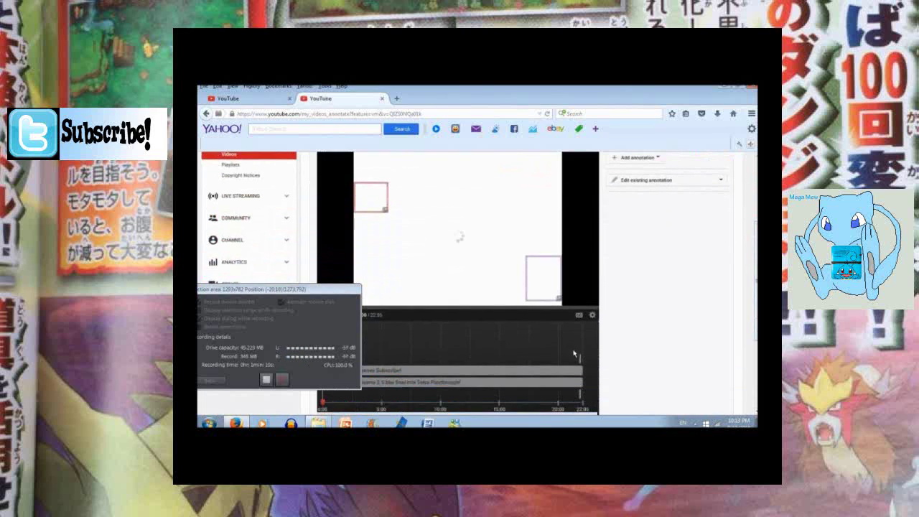
left_click(498, 275)
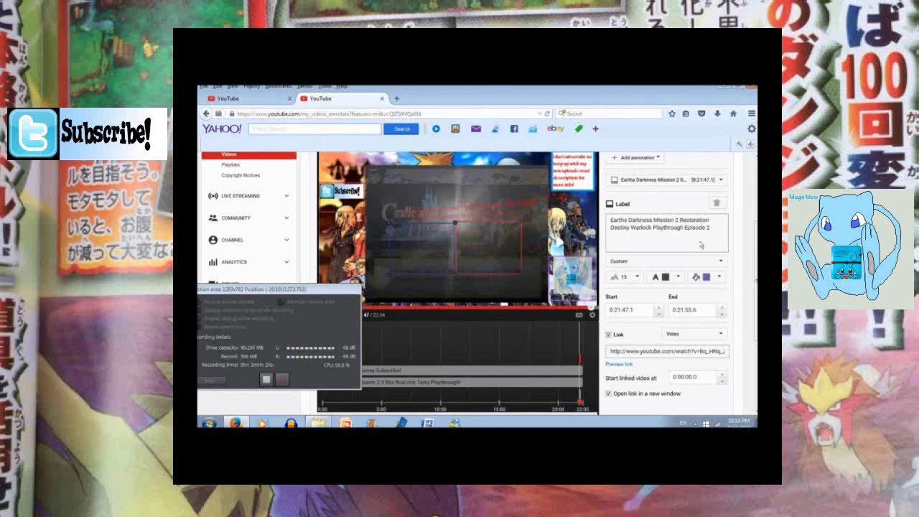
left_click(678, 227)
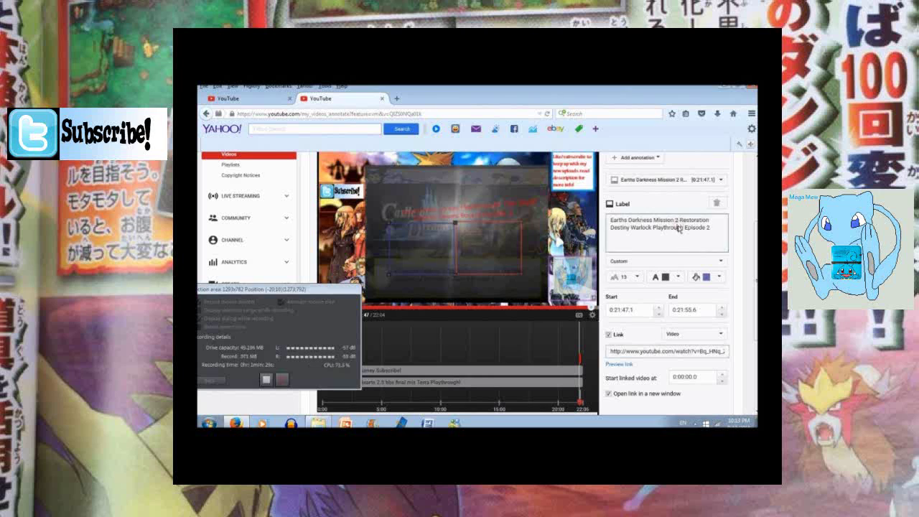
key("ctrl+a")
key("ctrl+c")
left_click(751, 252)
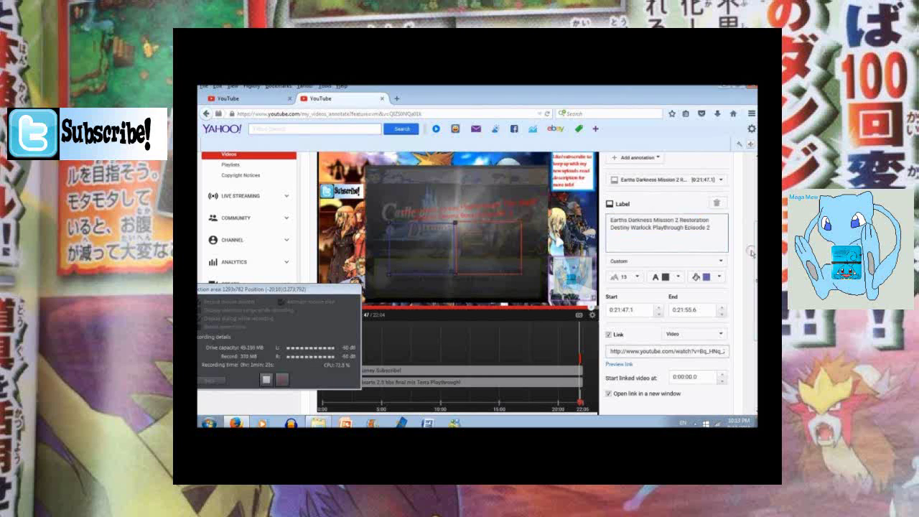
left_click_drag(755, 270, 754, 255)
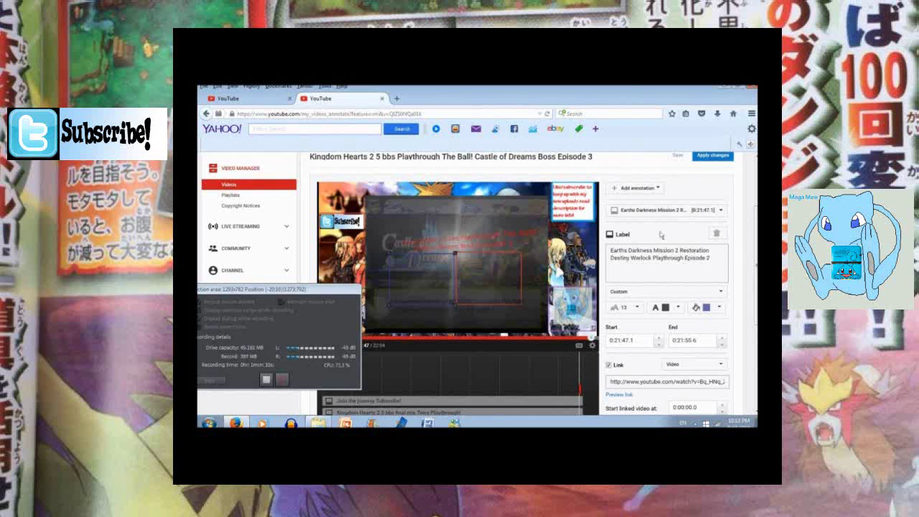
Return to the first YouTube tab and delete both existing labels over the end-screen preview boxes.
left_click(257, 102)
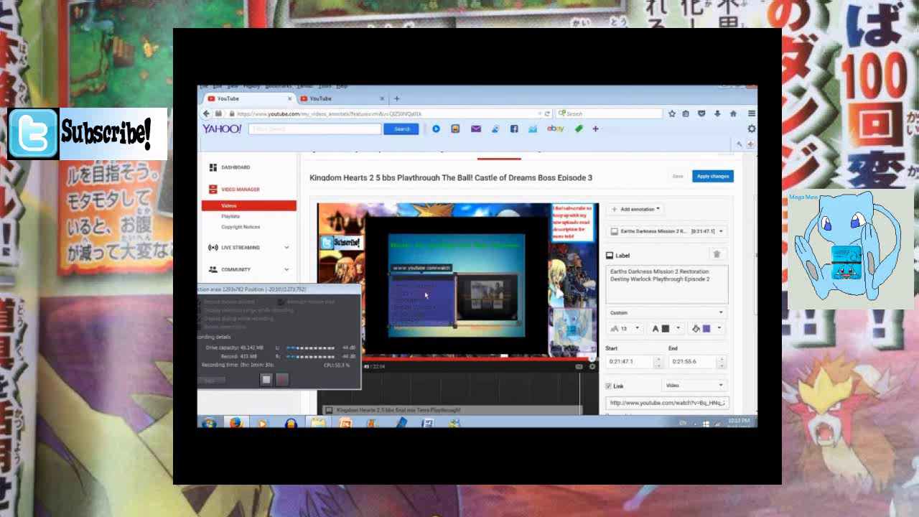
left_click(715, 254)
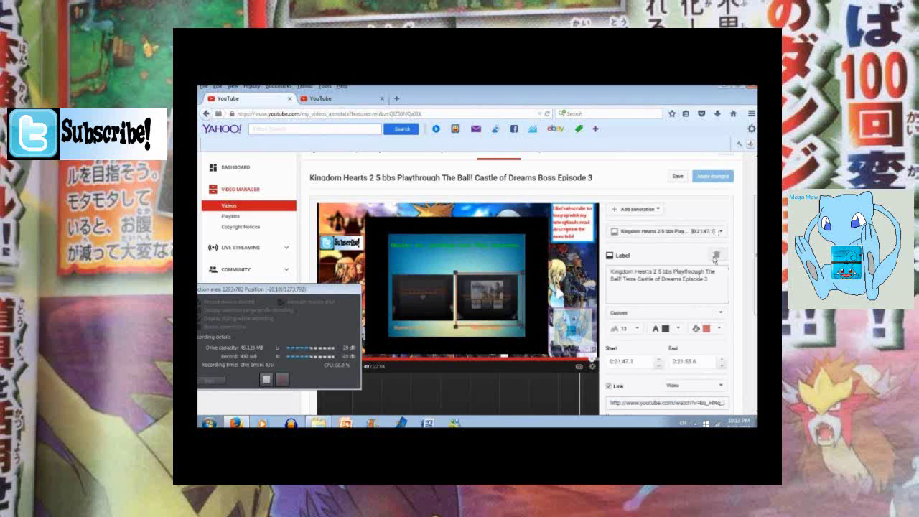
left_click(715, 254)
left_click(629, 208)
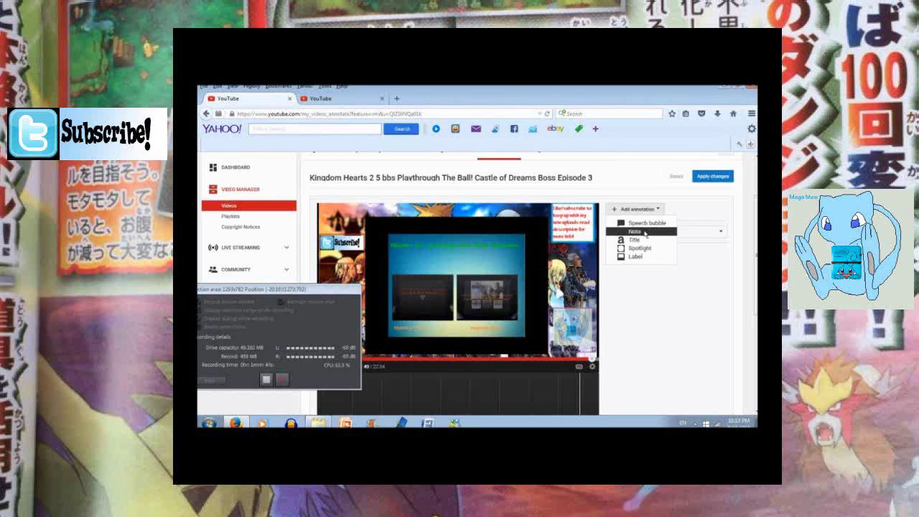
left_click(645, 231)
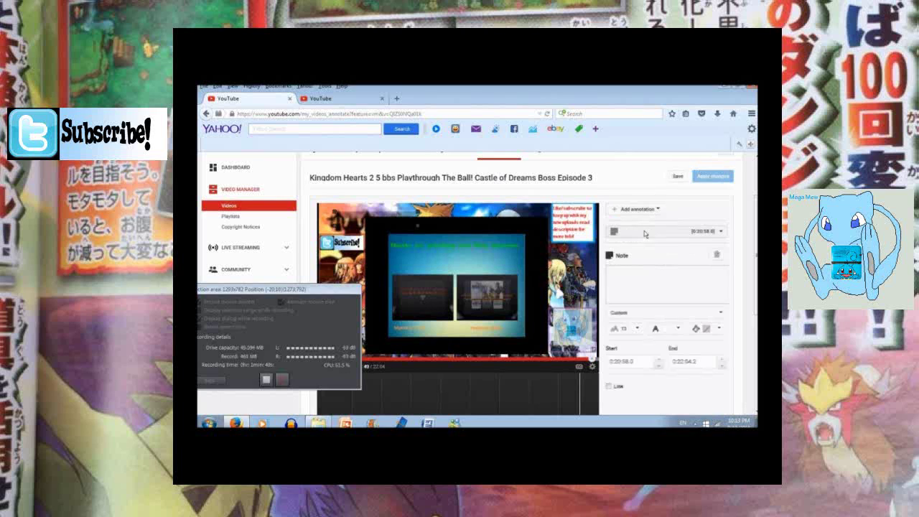
left_click(719, 255)
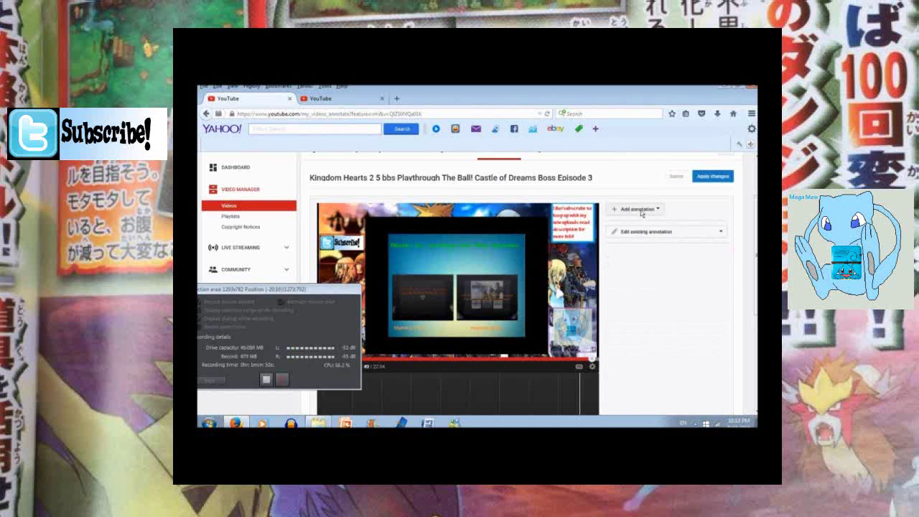
left_click(640, 210)
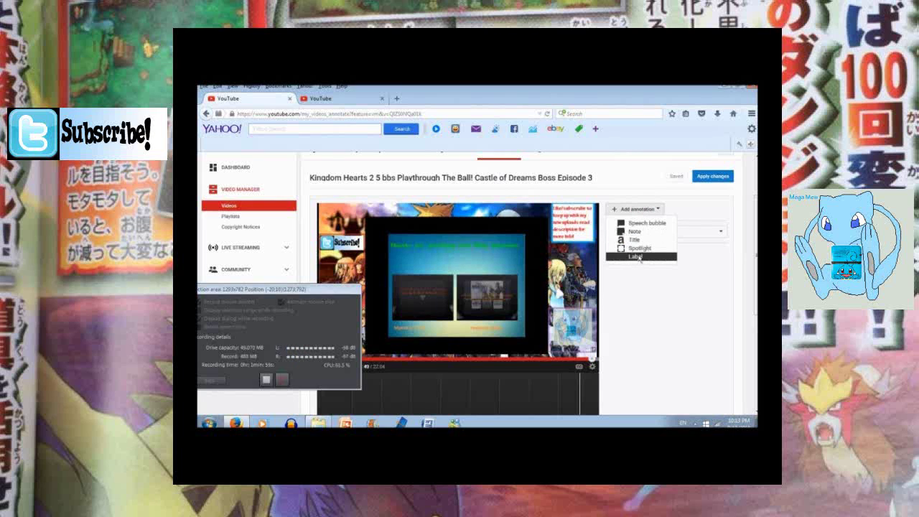
left_click(696, 215)
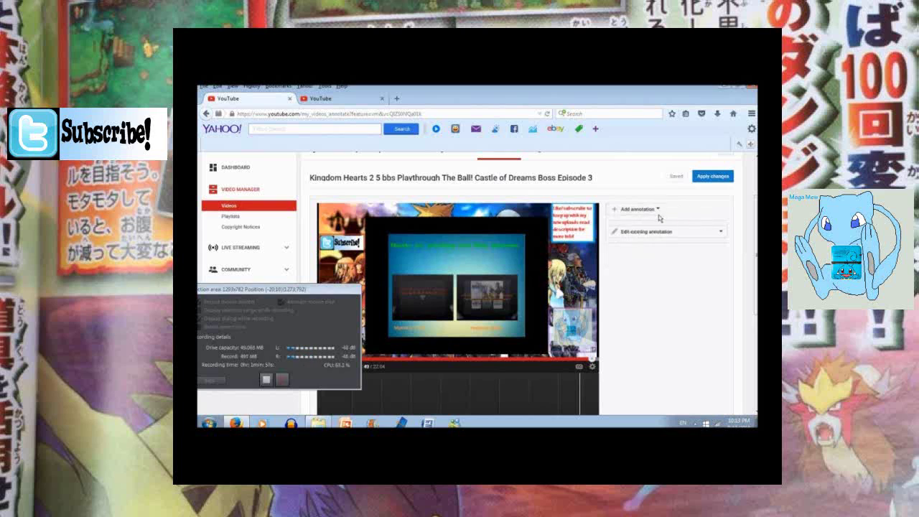
Add a Label annotation and fit it over the first of the two end-screen preview boxes.
left_click(655, 210)
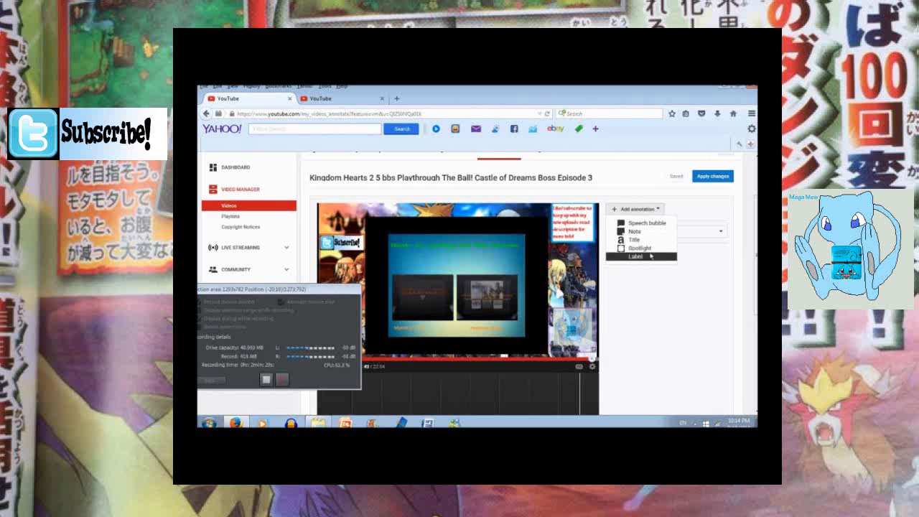
left_click(650, 256)
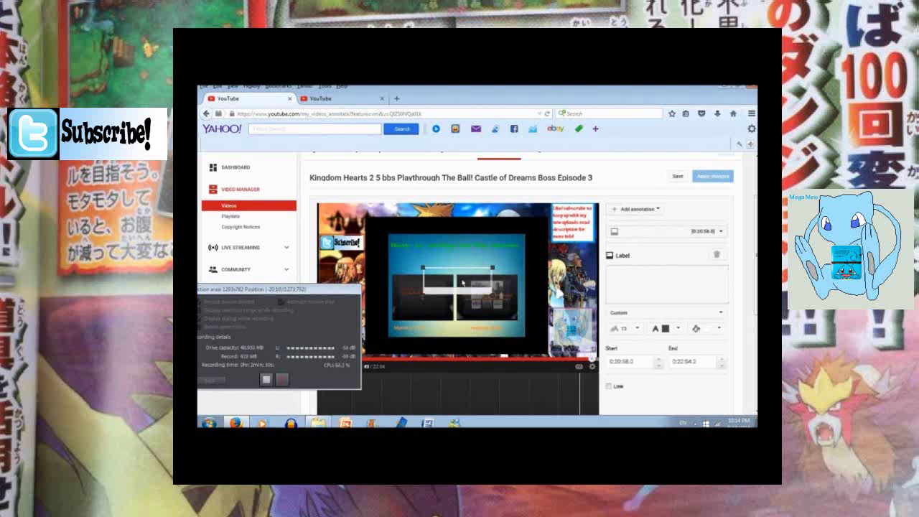
left_click_drag(446, 293, 454, 325)
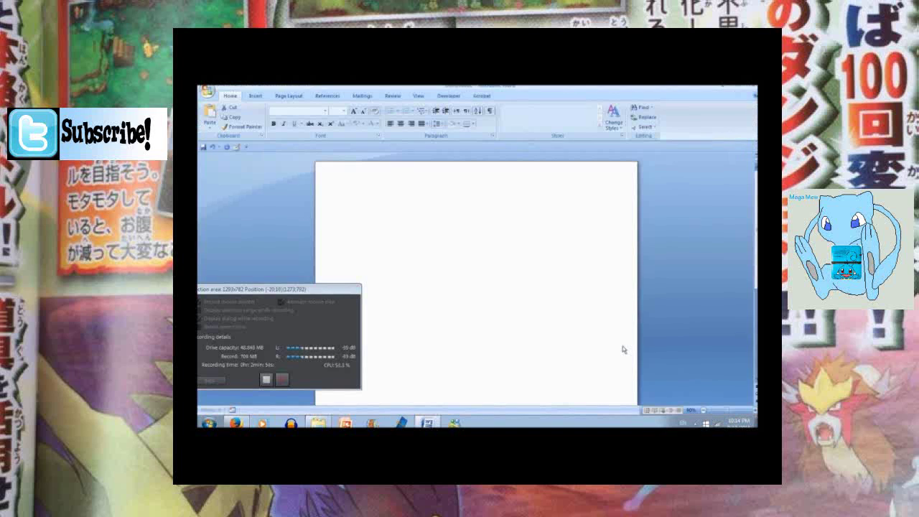
In the blank Word document, insert the title "Earths Darkness Mission 2 Restoration Destiny Warlock Playthrough Episode 2" and select the whole line.
type("Happy")
key("ctrl+a")
key("ctrl+v")
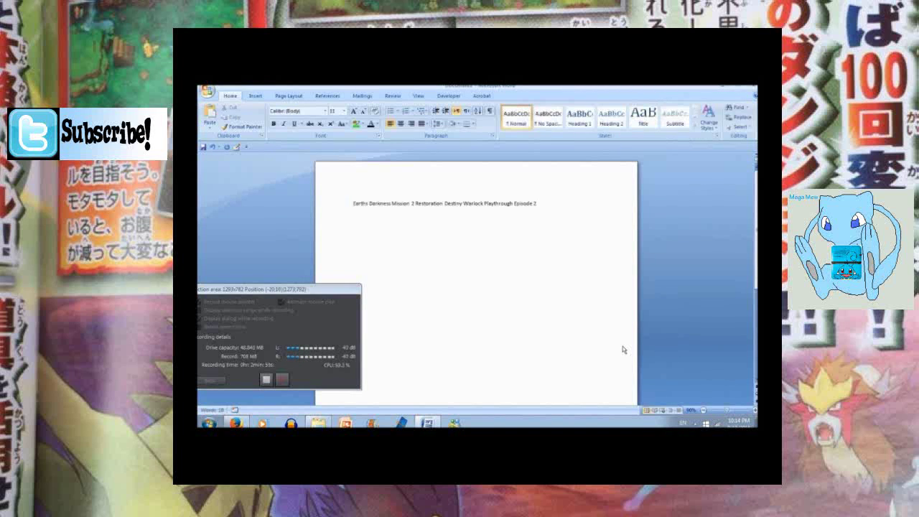
key("Return")
key("Return")
left_click(345, 196)
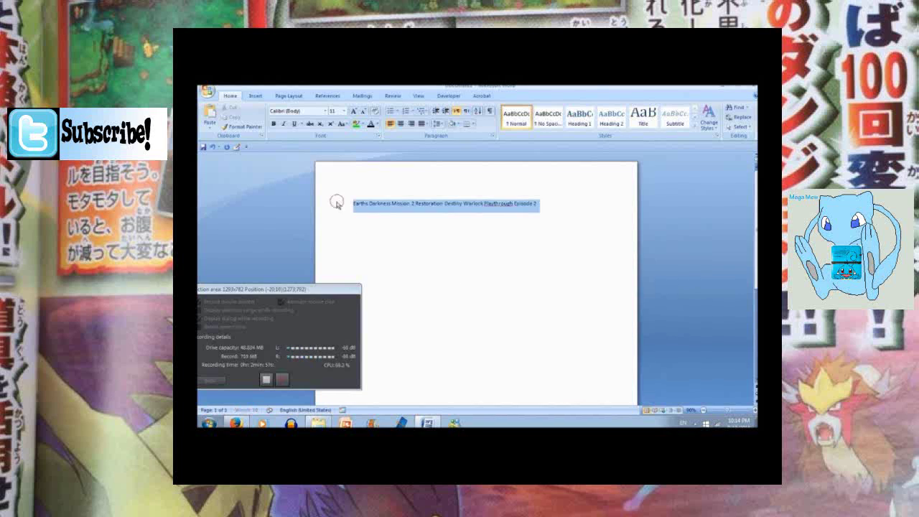
left_click(397, 317)
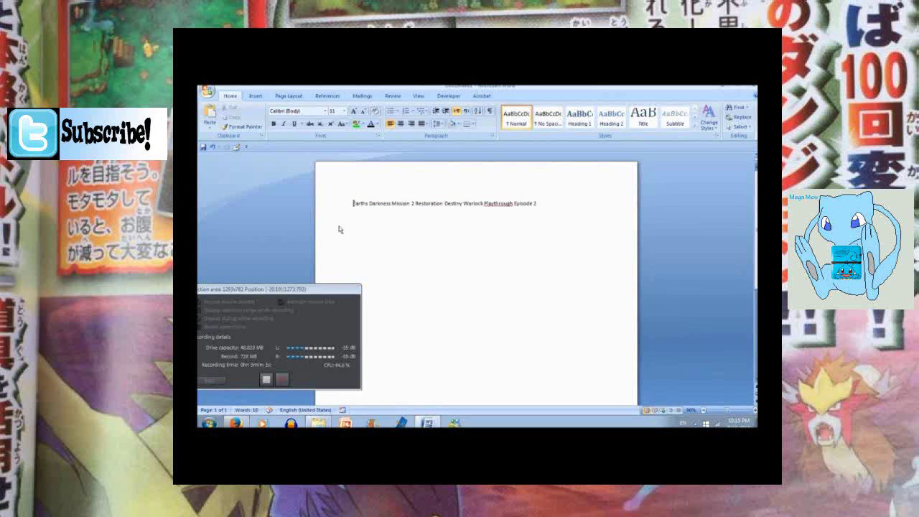
Return to the YouTube annotation editor and set the new label's text to "Earths Darkness Mission 2 Restoration Destiny Warlock Playthrough Episode 2".
left_click(242, 421)
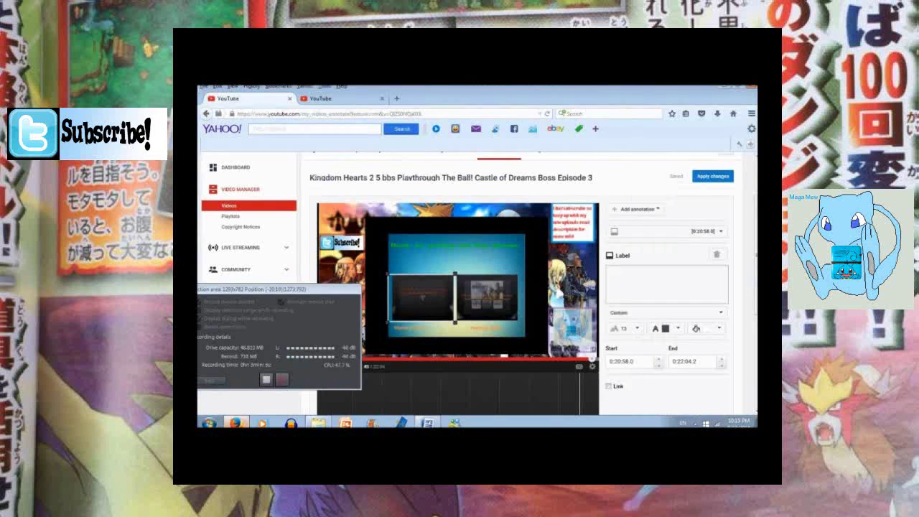
left_click(646, 283)
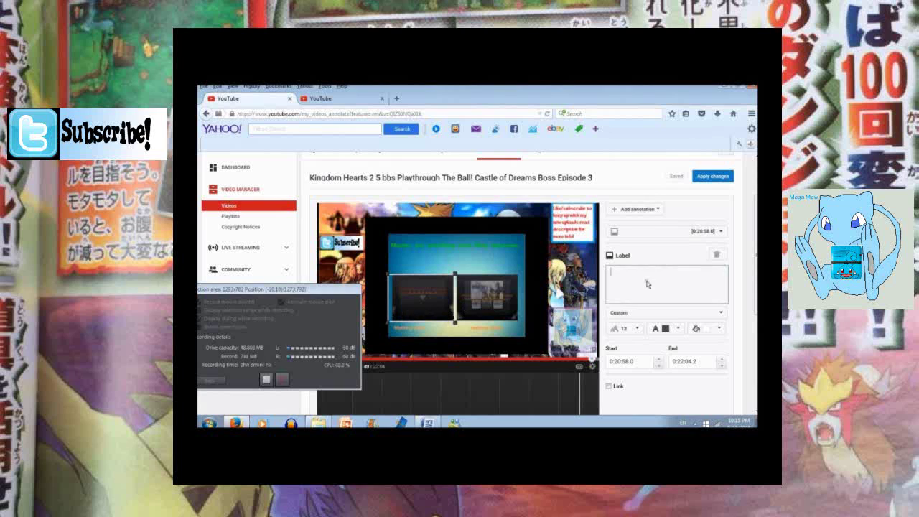
type("Earths Darkness Mission 2 Restoration Destiny Warlock Playthrough Episode 3")
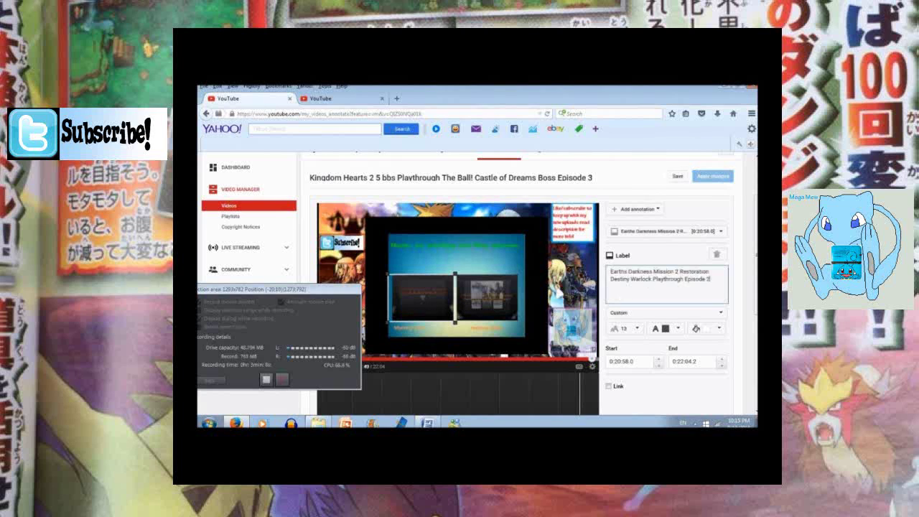
Copy the video link of the Earths Darkness label from the second YouTube tab and open it in a new browser tab.
left_click(311, 98)
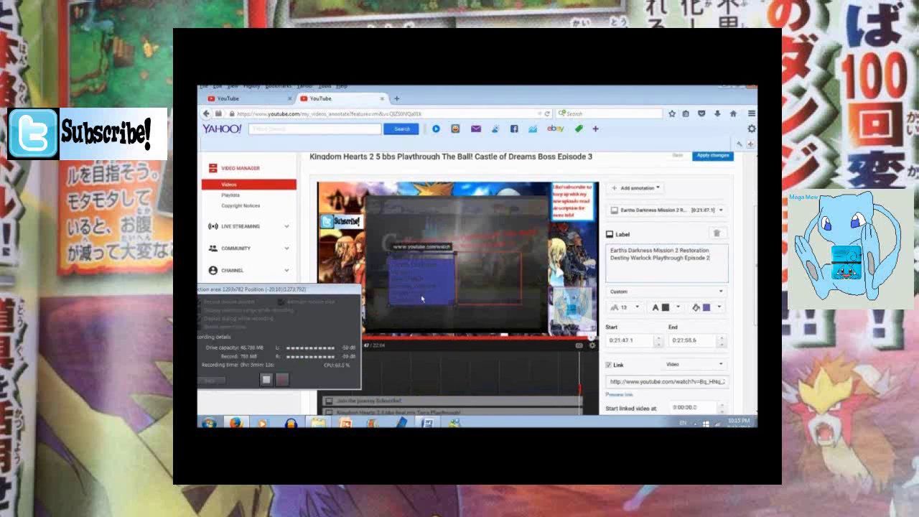
left_click(690, 384)
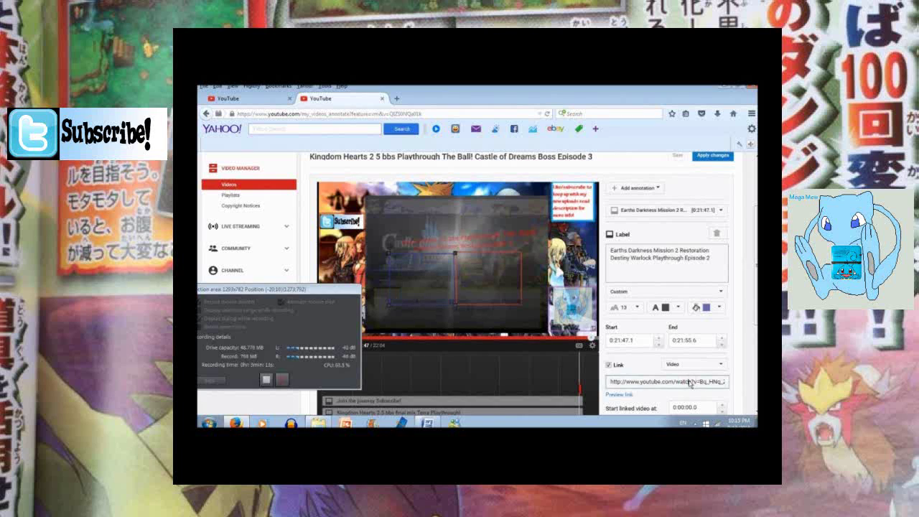
key("ctrl+a")
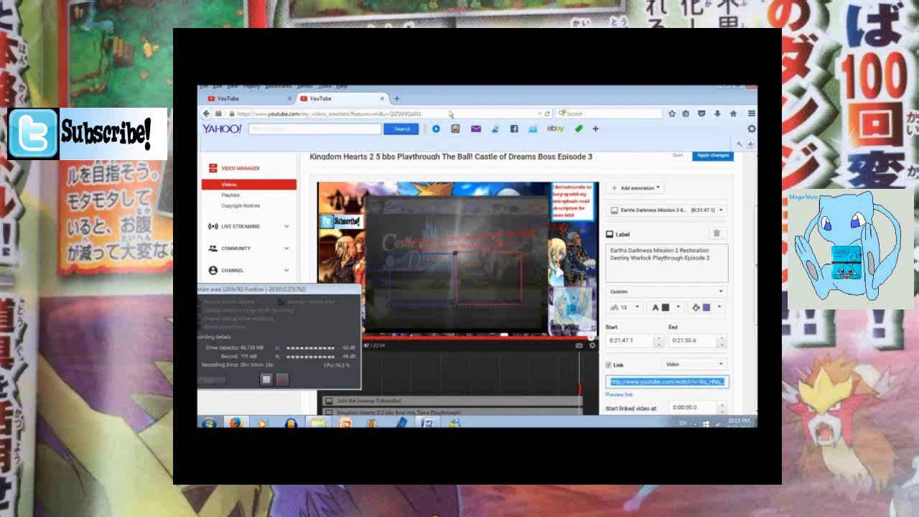
left_click(397, 99)
type("https://www.youtube.com/watch?v=8q_HNq_ZdDU")
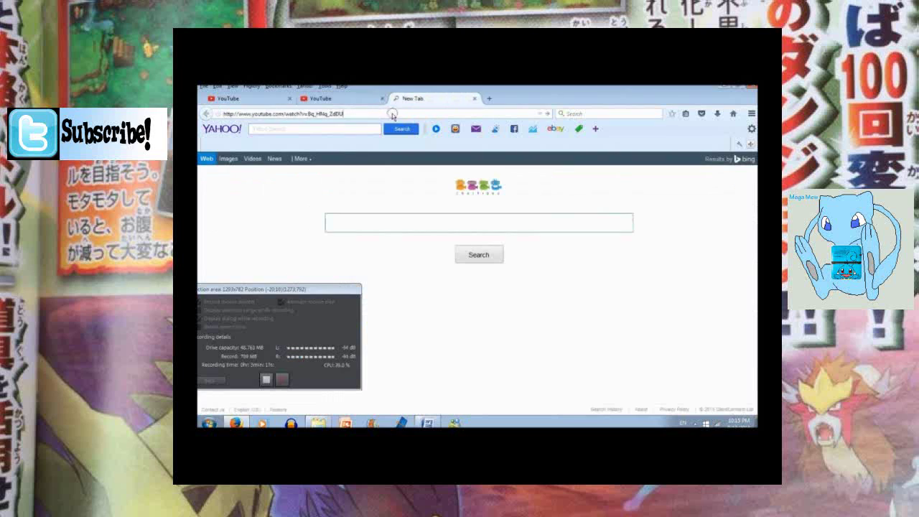
key("Return")
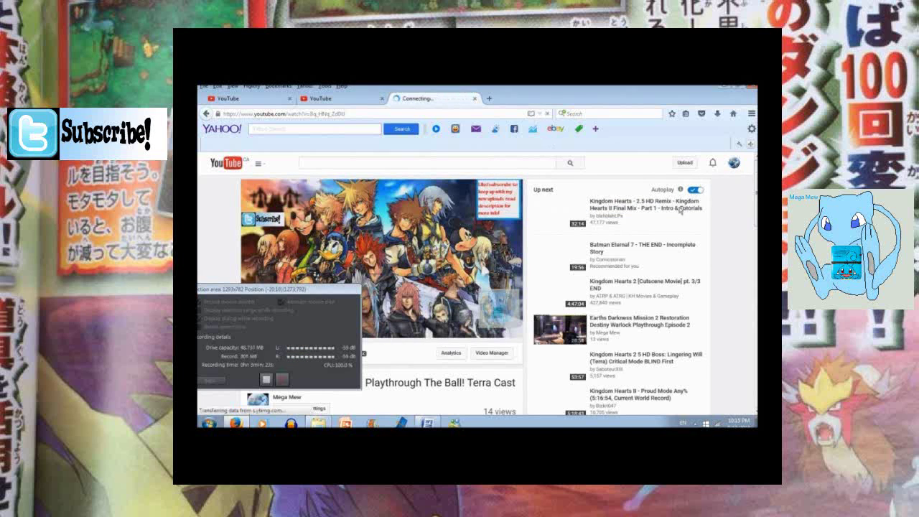
Go to Creator Studio's Video Manager in the new tab and browse the list of uploaded videos.
left_click(734, 162)
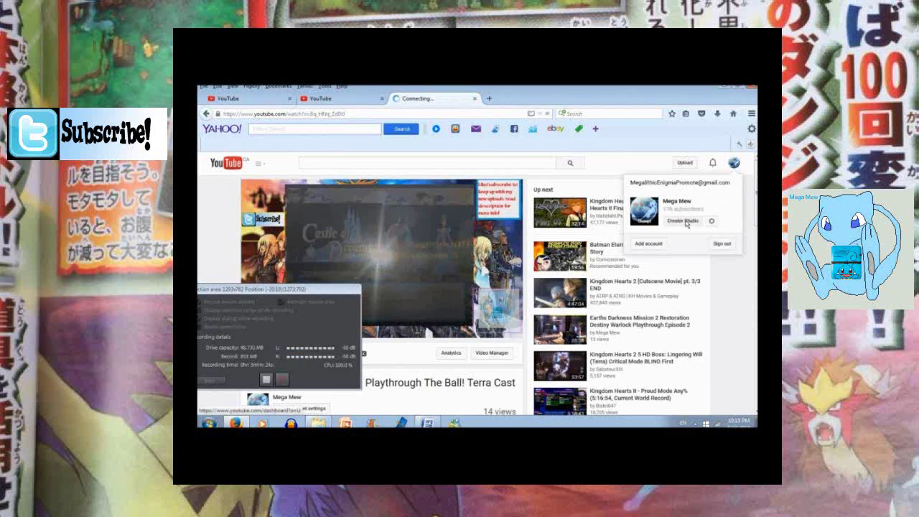
left_click(683, 221)
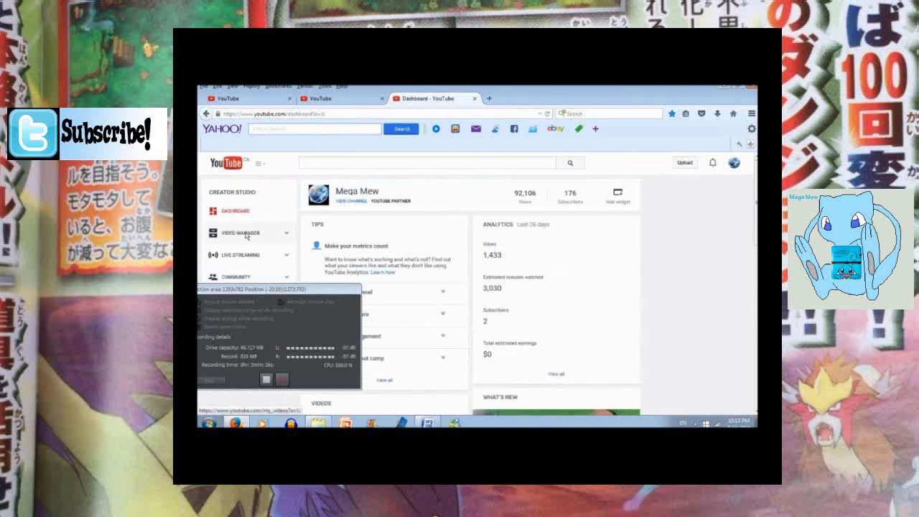
left_click(246, 234)
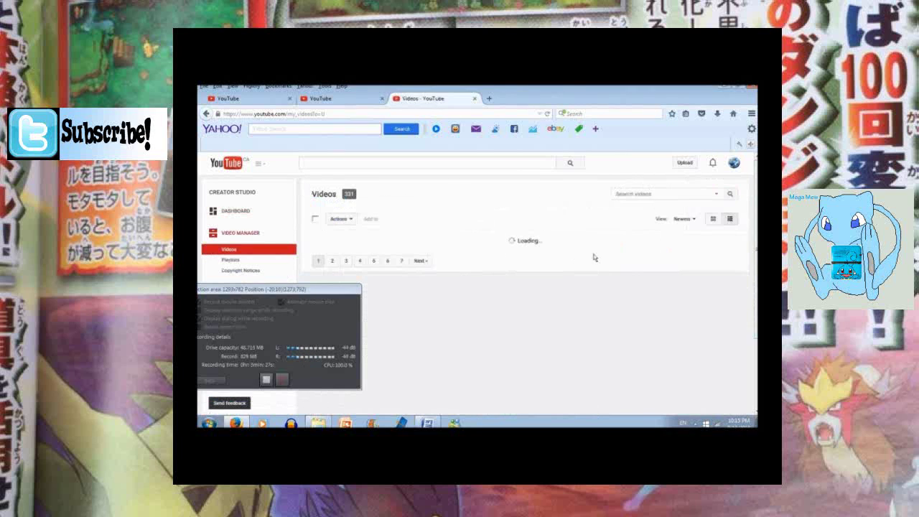
scroll(593, 257, "down", 5)
scroll(531, 280, "up", 3)
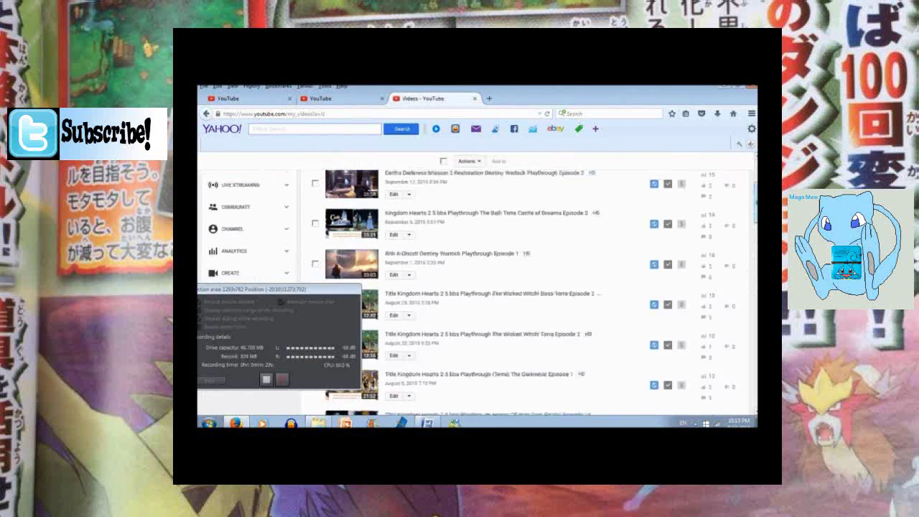
scroll(531, 280, "up", 3)
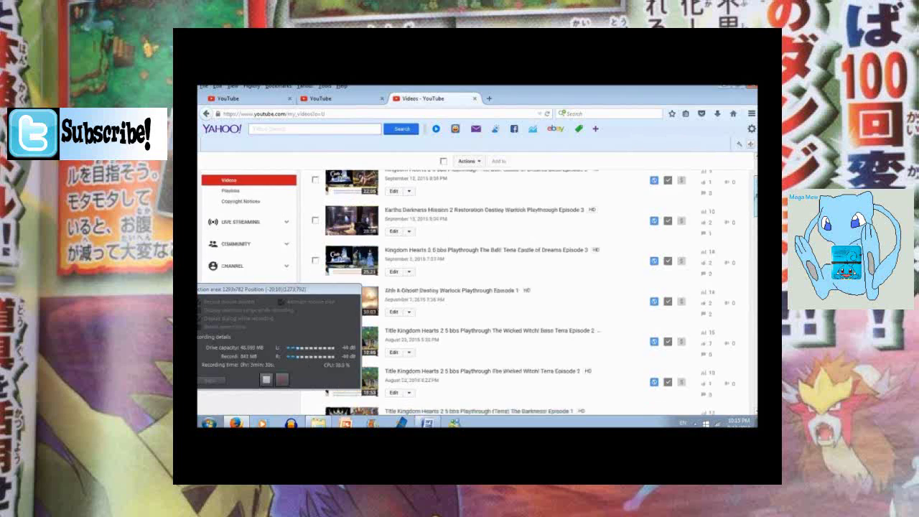
In the first YouTube tab, enlarge the label slightly and link it to the copied video URL, opening in a new window.
left_click(269, 102)
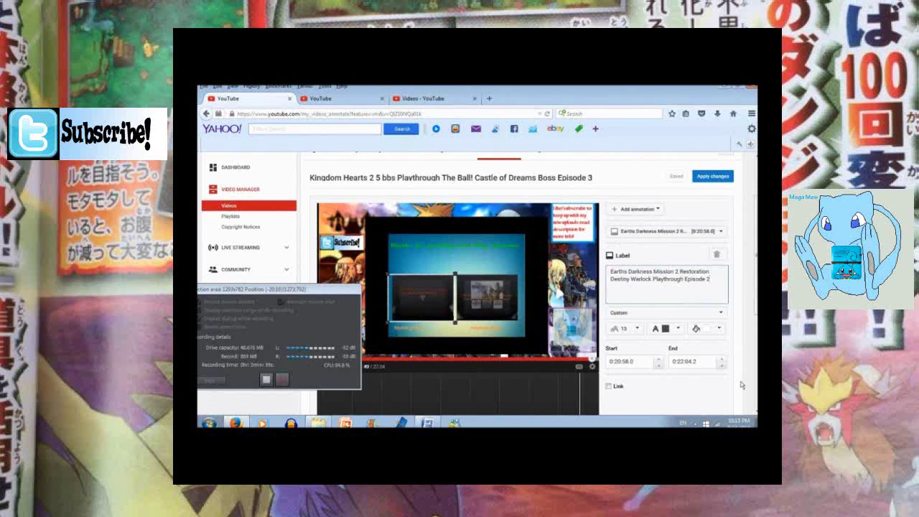
left_click_drag(454, 320, 455, 325)
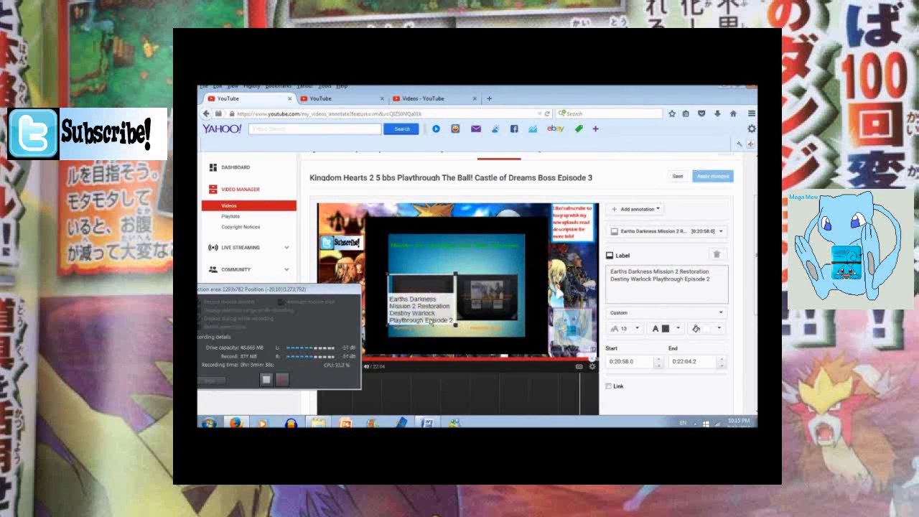
left_click(608, 387)
scroll(610, 380, "down", 2)
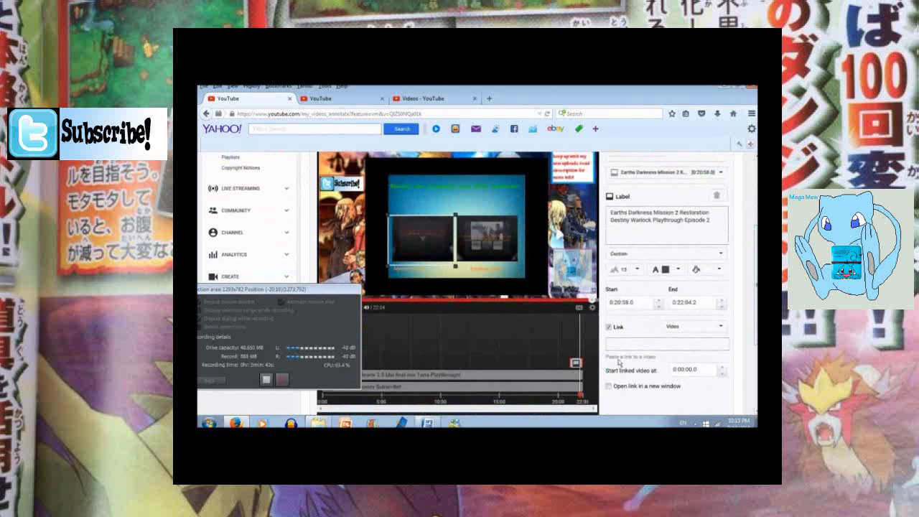
left_click(608, 387)
left_click(628, 344)
type("https://www.youtube.com/watch?v=Bq_HNq_ZdDU")
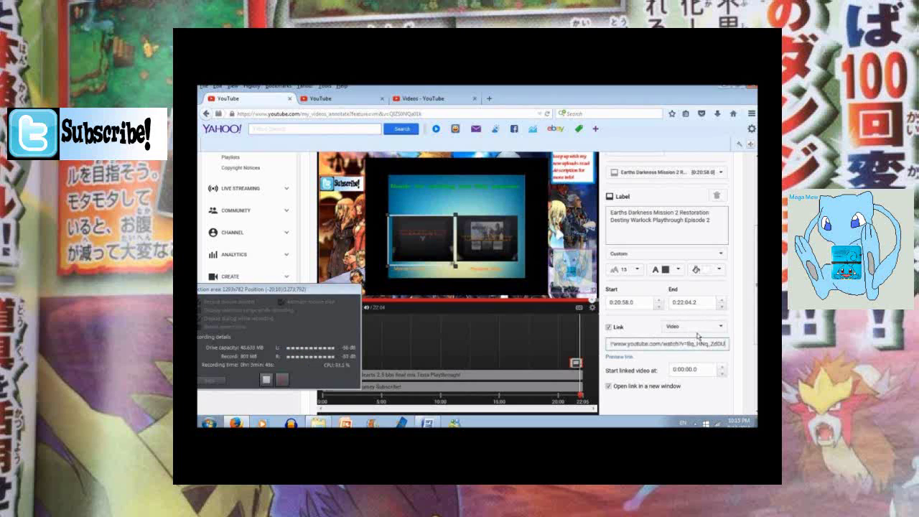
Examine the link type options available for the Earths Darkness label.
left_click(703, 331)
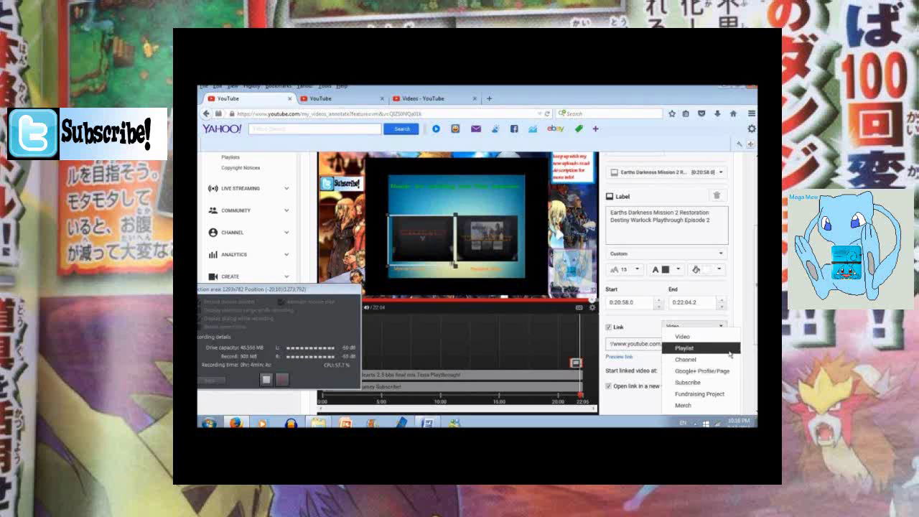
scroll(730, 354, "down", 2)
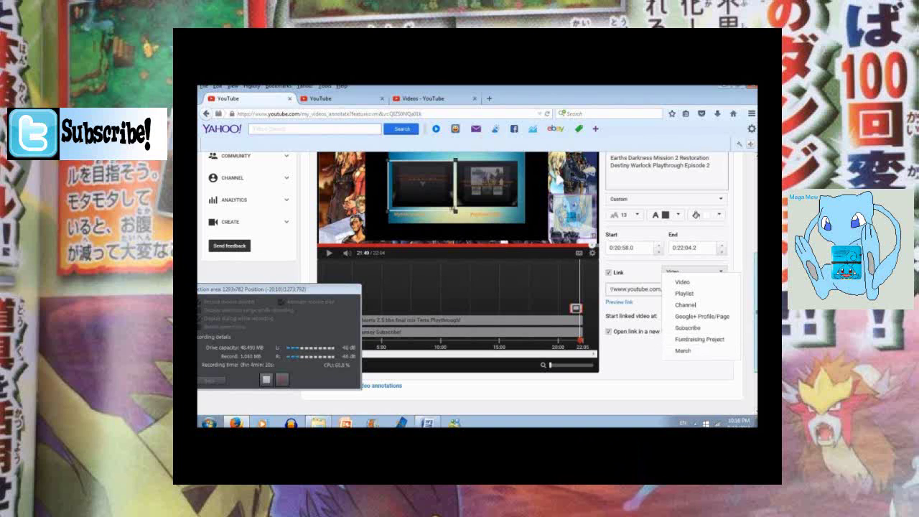
left_click_drag(756, 323, 756, 306)
mouse_move(429, 243)
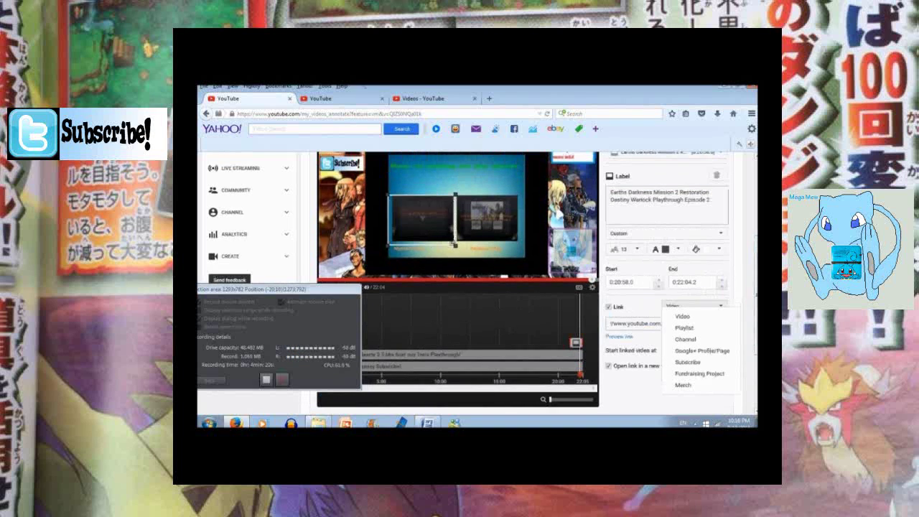
In the second YouTube tab, copy the text of the Kingdom Hearts label over the second preview box.
left_click(342, 100)
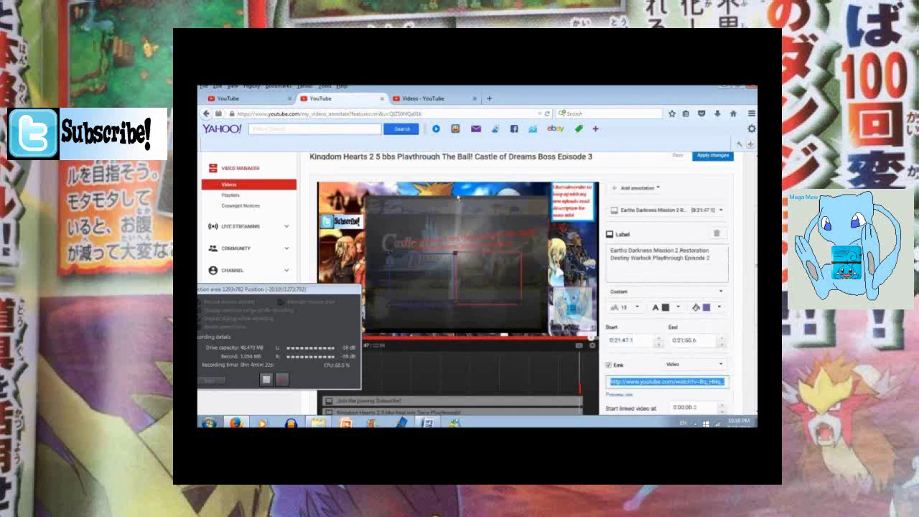
left_click(493, 298)
triple_click(681, 272)
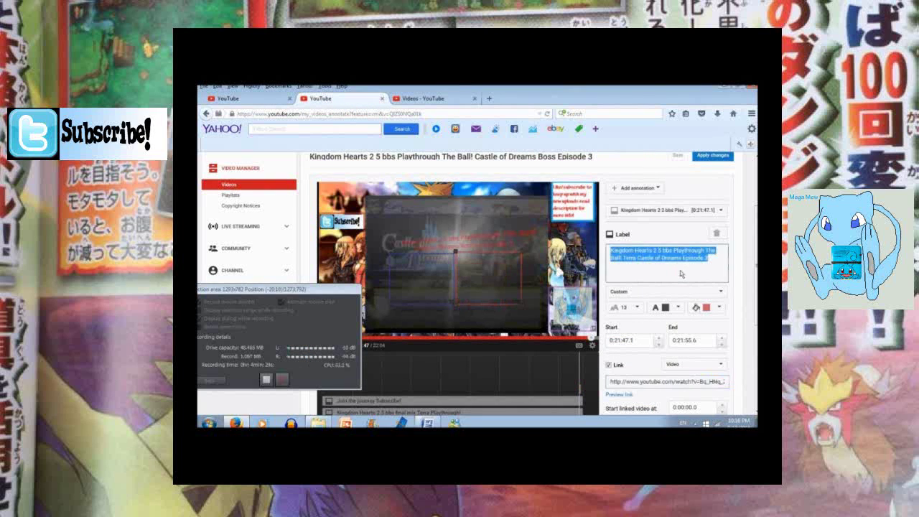
Add a Label annotation in the first YouTube tab with the text "Kingdom Hearts 2 5 bbs Playthrough The Ball! Terra Castle of Dreams Episode 3".
left_click(259, 99)
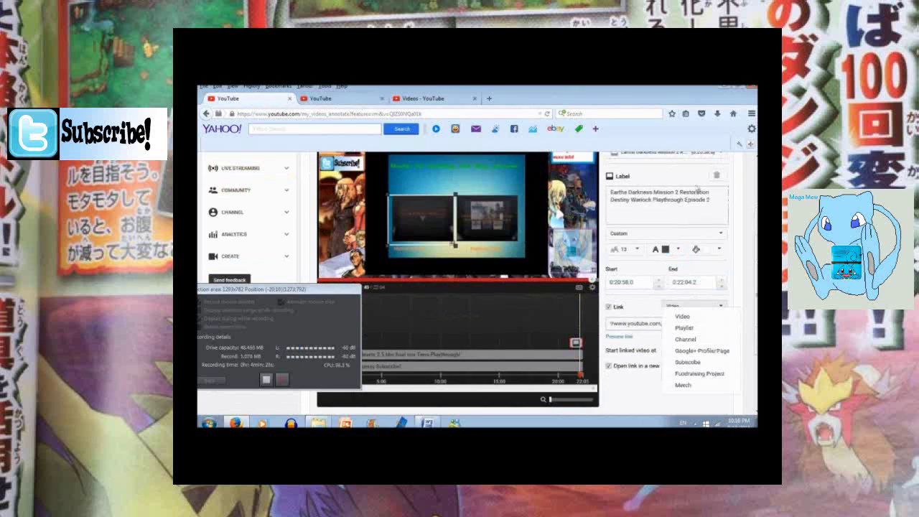
scroll(632, 178, "down", 1)
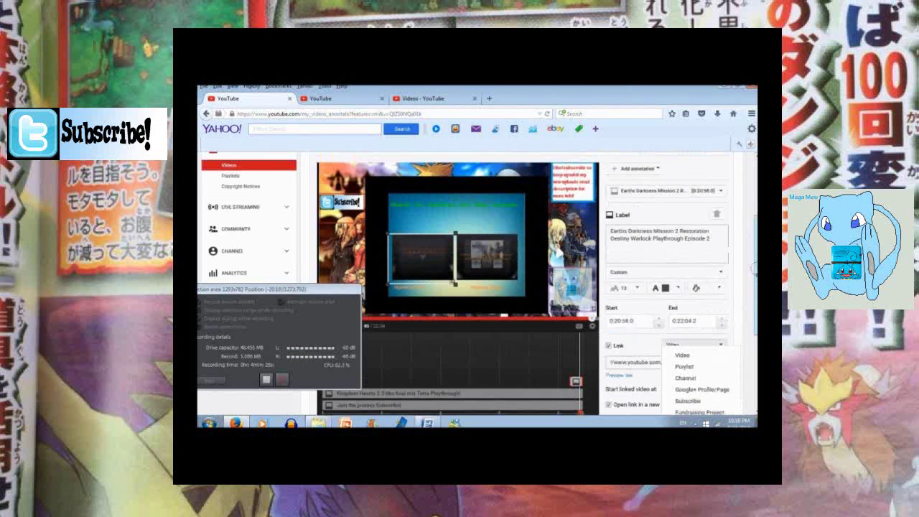
left_click(638, 168)
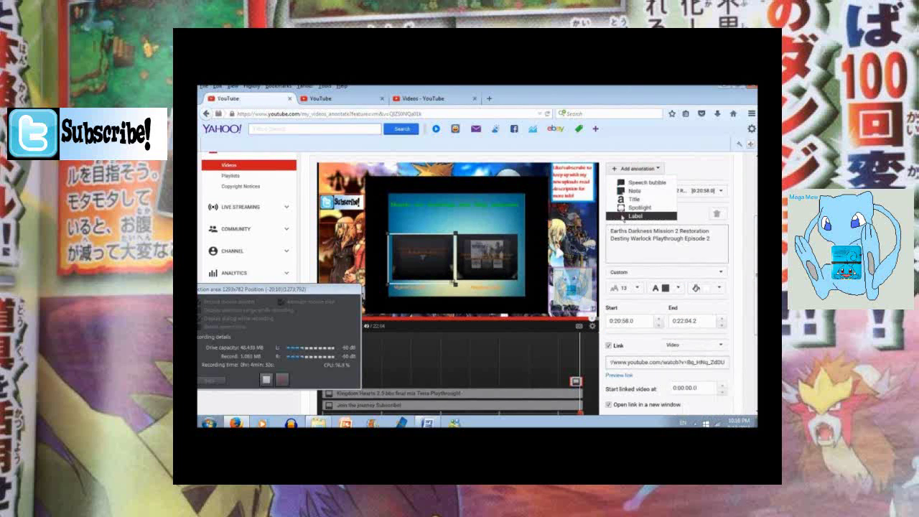
left_click(630, 213)
left_click(644, 238)
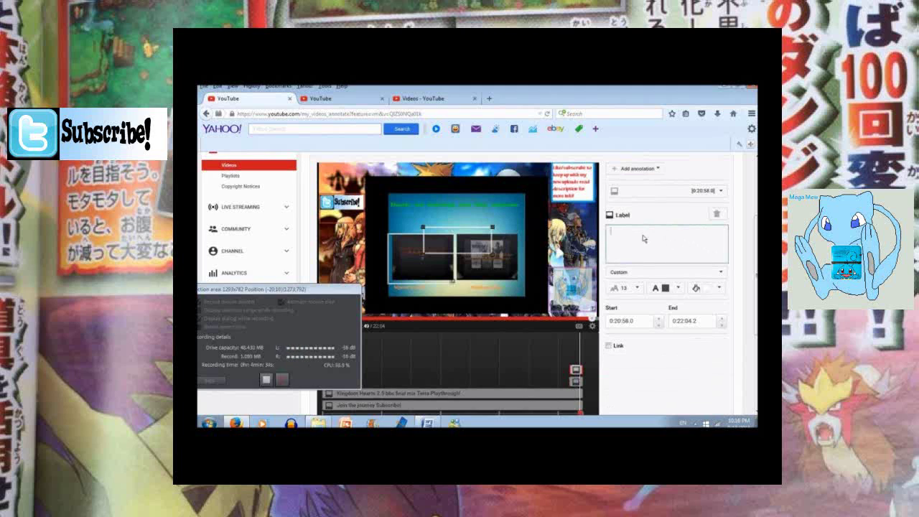
type("Kingdom Hearts 2.5 bbs Playthrough The Ball! Terra Castle of Dreams Episode 3")
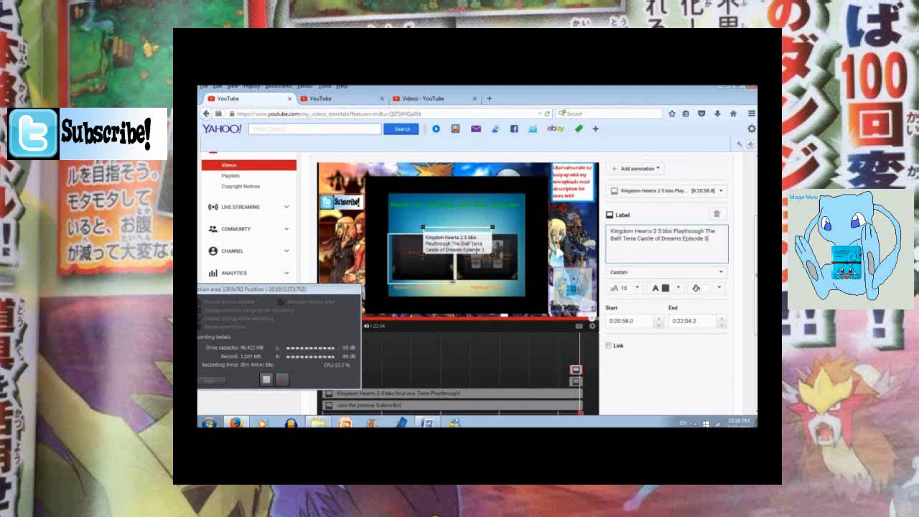
Move and resize the Kingdom Hearts label to fit over the second end-screen preview box.
left_click_drag(470, 248, 511, 258)
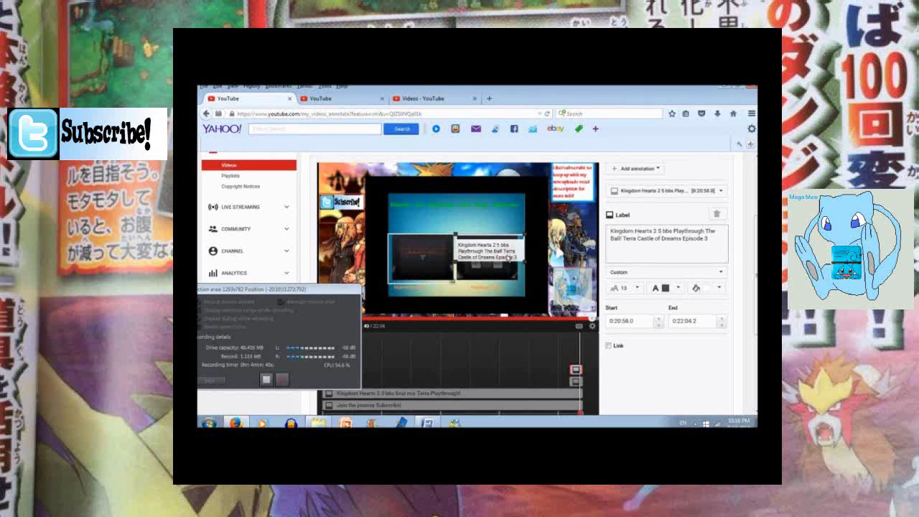
left_click_drag(524, 264, 521, 286)
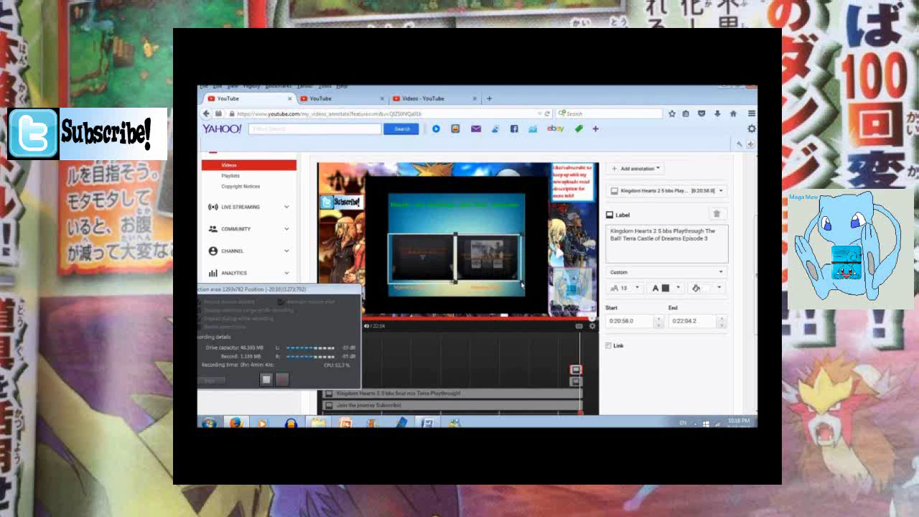
left_click_drag(521, 285, 526, 285)
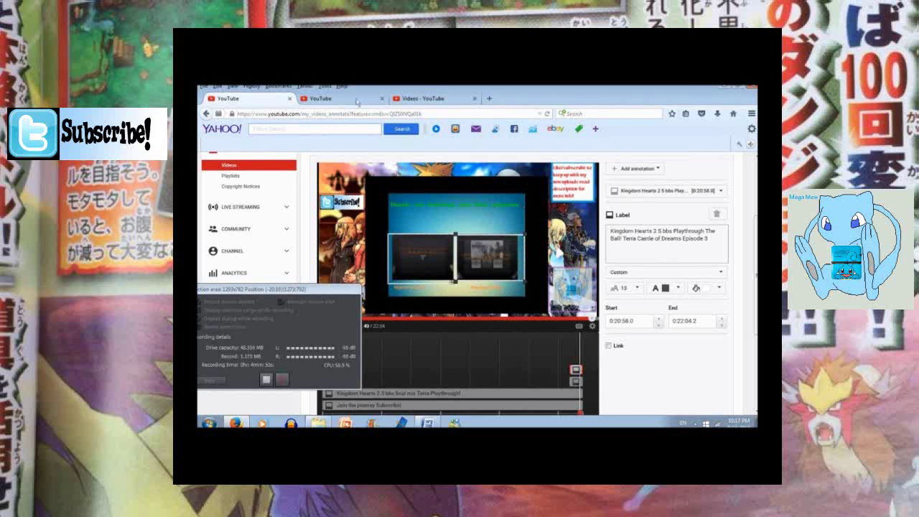
Copy the second tab's Kingdom Hearts label link, copy the "Castle of Dreams Boss Episode 3" video's link from Video Manager, and return to the second tab.
left_click(356, 101)
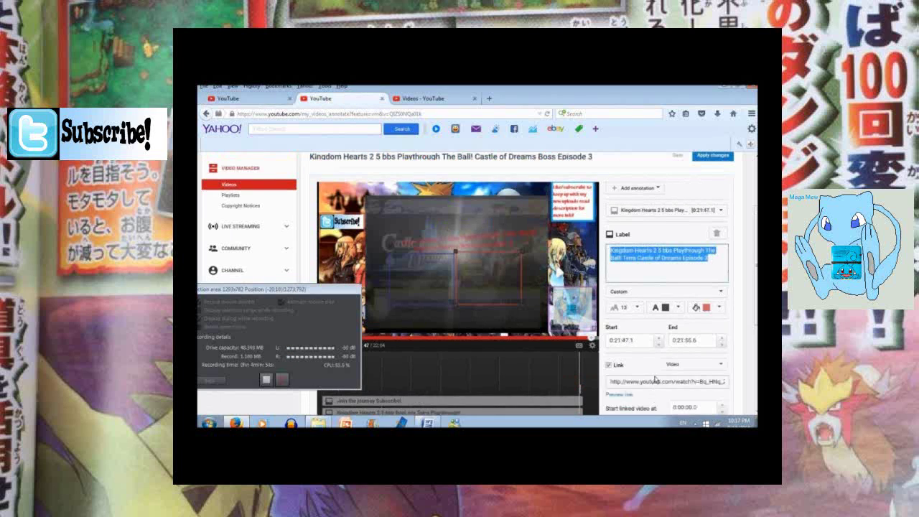
left_click(656, 383)
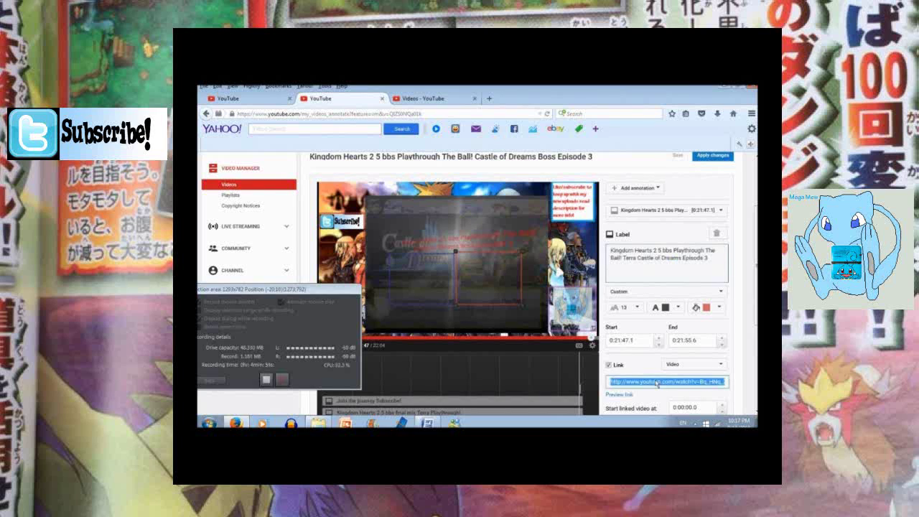
left_click(449, 104)
left_click(441, 112)
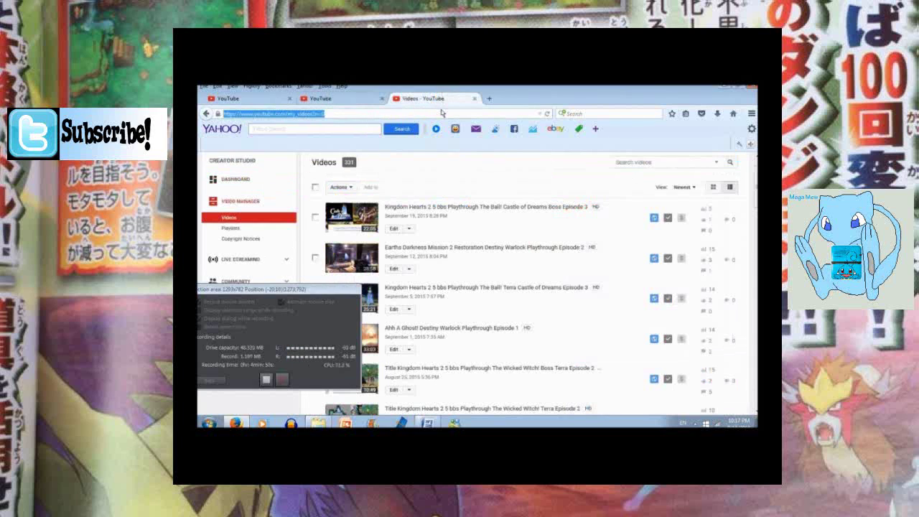
right_click(564, 208)
left_click(604, 254)
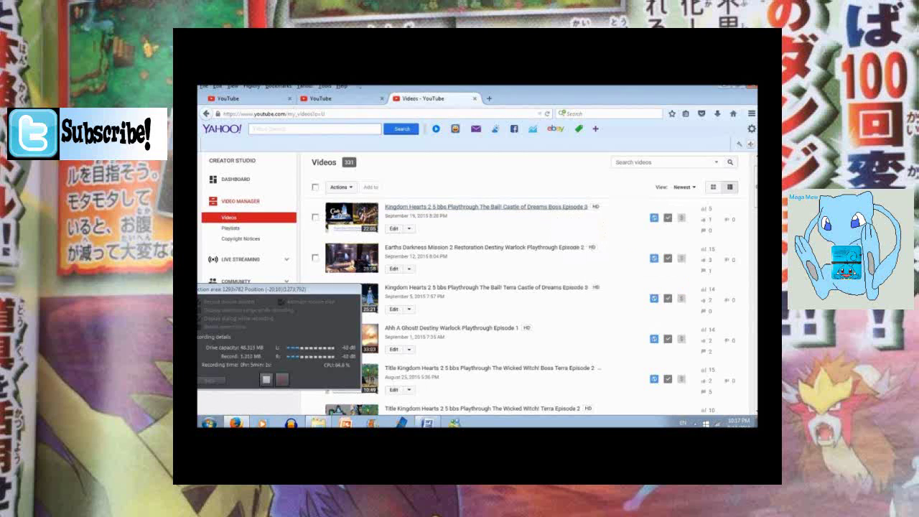
left_click(348, 98)
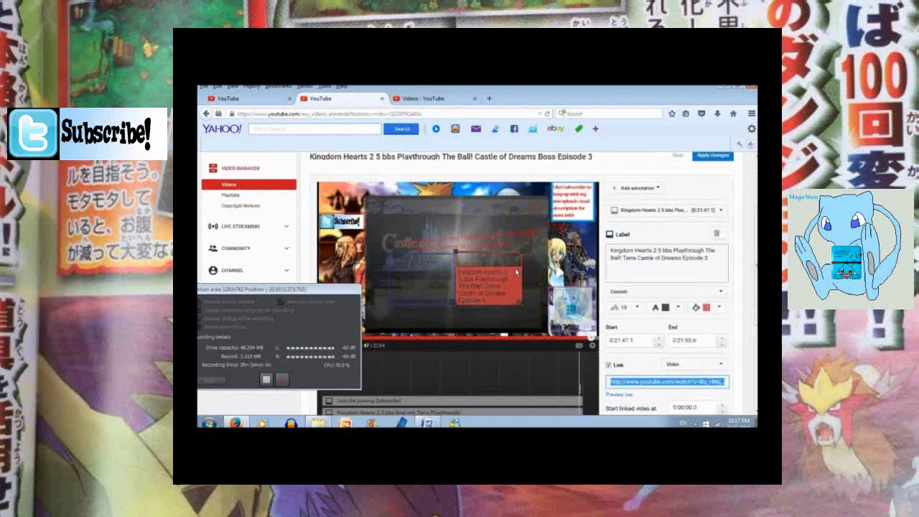
In the first YouTube tab, add a video link to the Kingdom Hearts label, set to open in a new window, and paste the copied address.
left_click(268, 100)
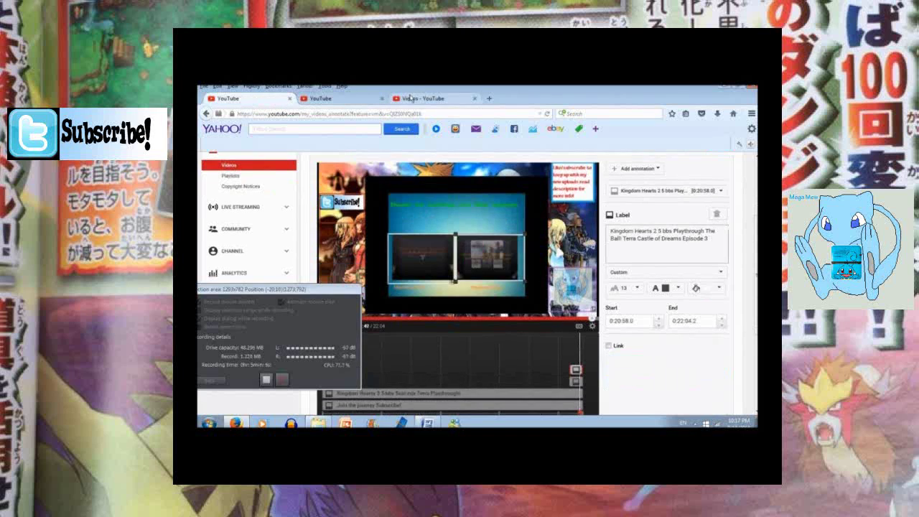
mouse_move(495, 271)
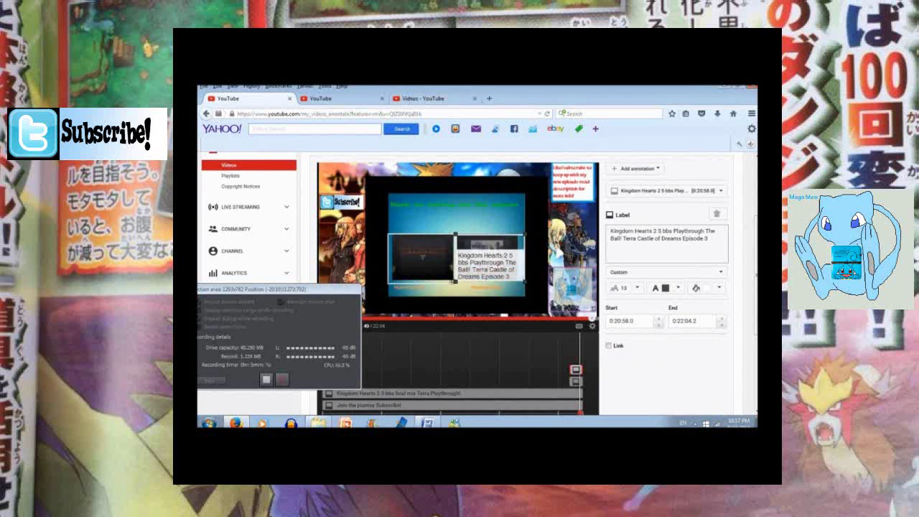
left_click(607, 345)
left_click(609, 405)
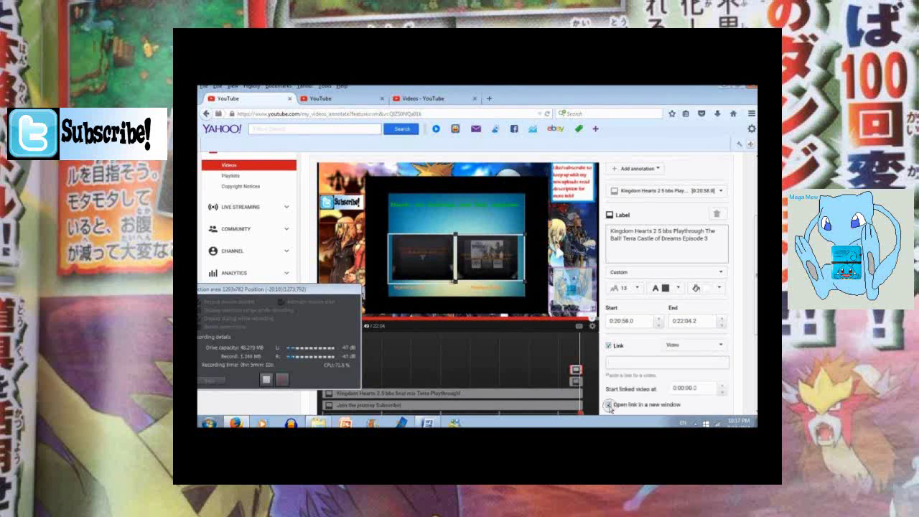
left_click(654, 365)
key("ctrl+v")
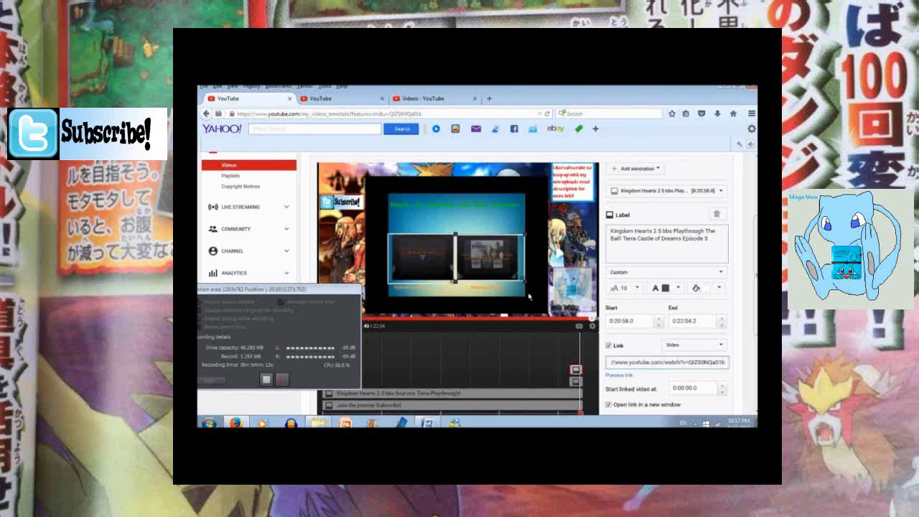
Change the Earths Darkness label's text to end with "Episode 2" and move the recorder window off the video controls.
left_click(436, 268)
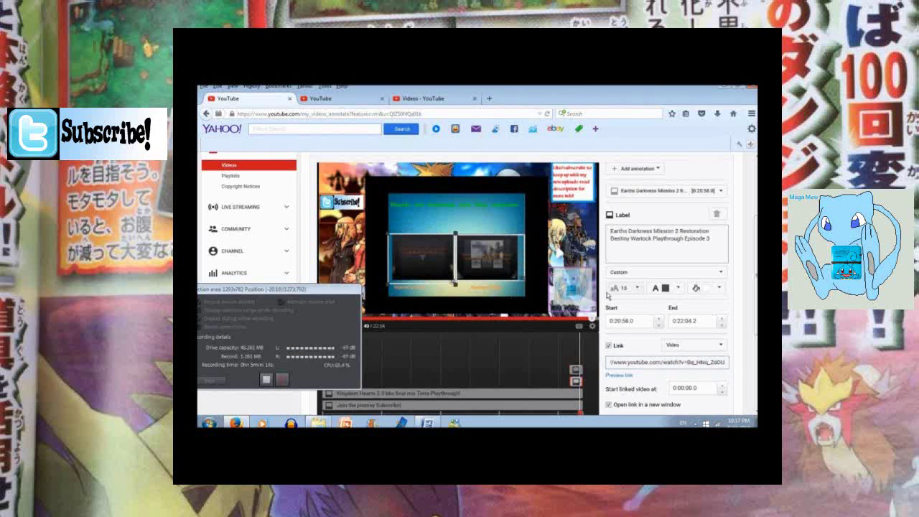
key("BackSpace")
type("2")
left_click_drag(301, 291, 260, 200)
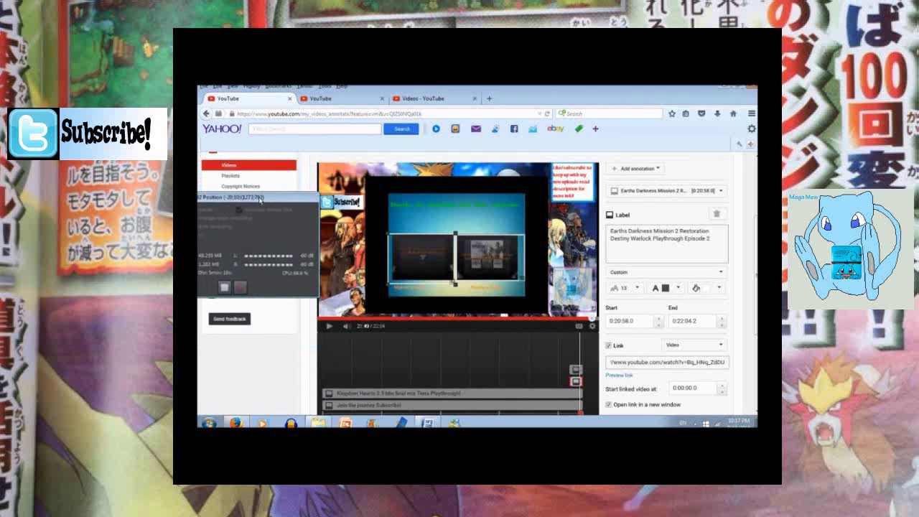
Try a yellow background on the Kingdom Hearts label, and settle on red.
left_click(574, 370)
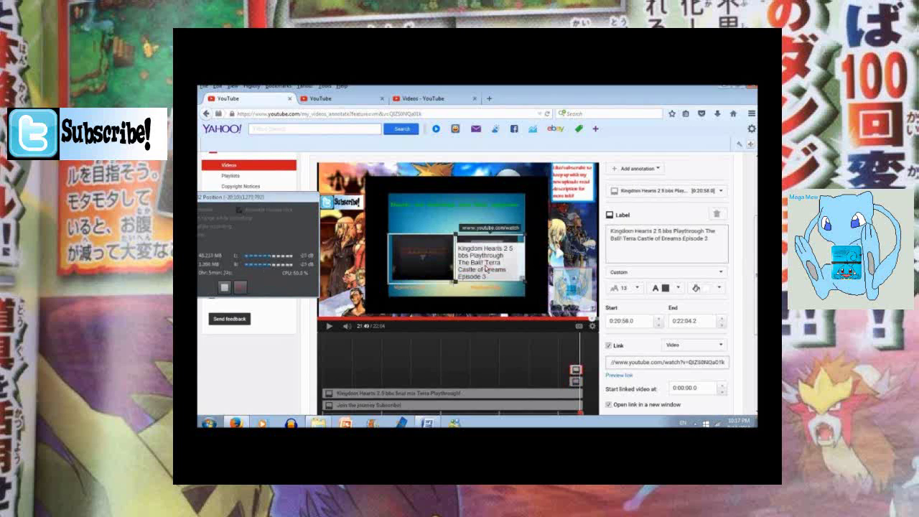
left_click(717, 288)
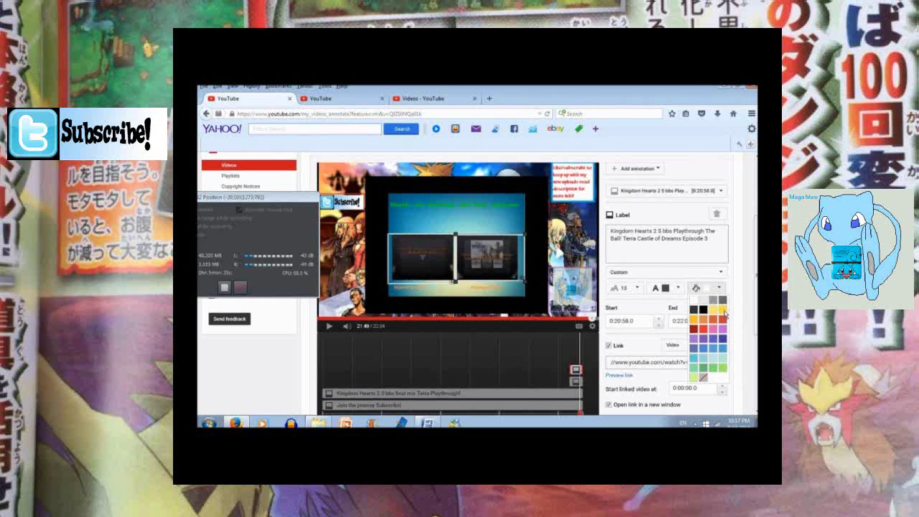
left_click(719, 310)
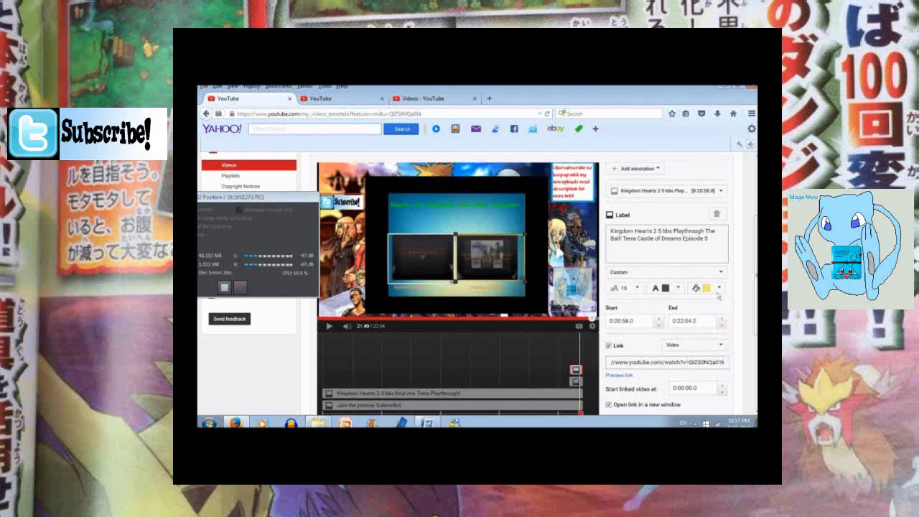
left_click(718, 288)
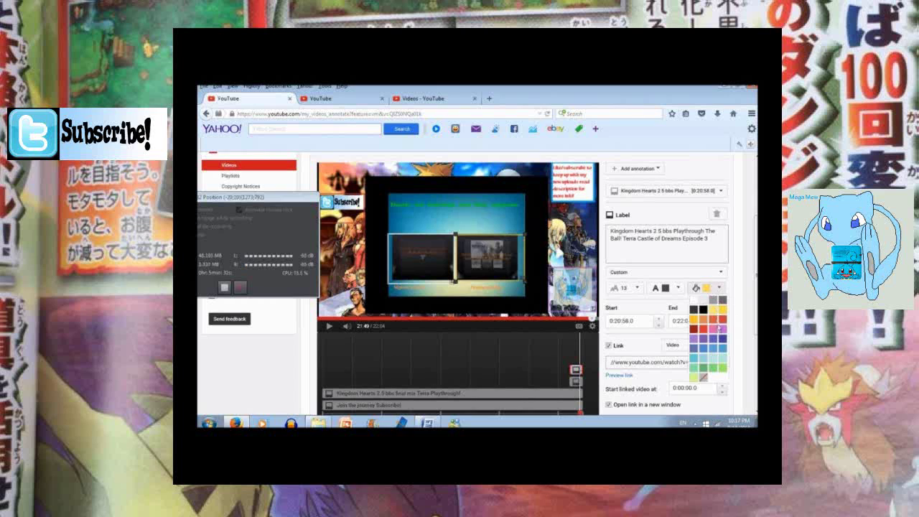
left_click(720, 322)
Try a blue background on the Earths Darkness label, and settle on green.
left_click(427, 272)
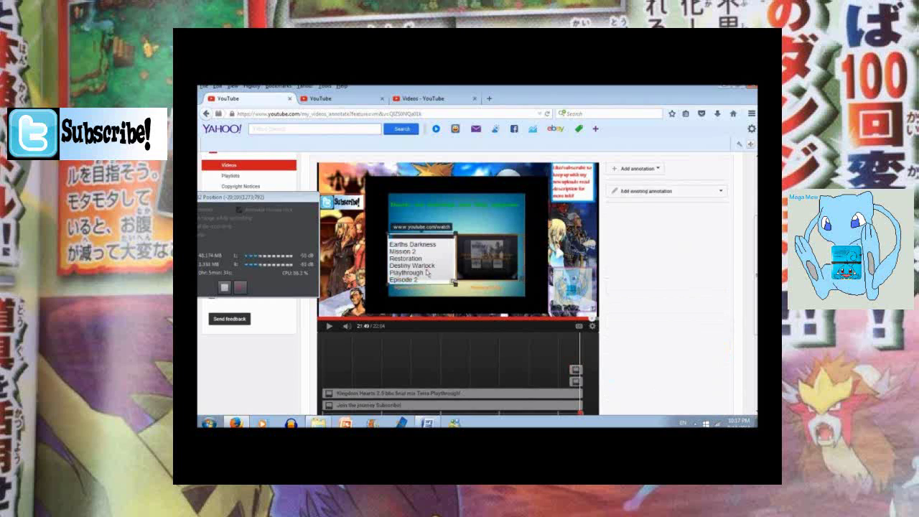
left_click(705, 287)
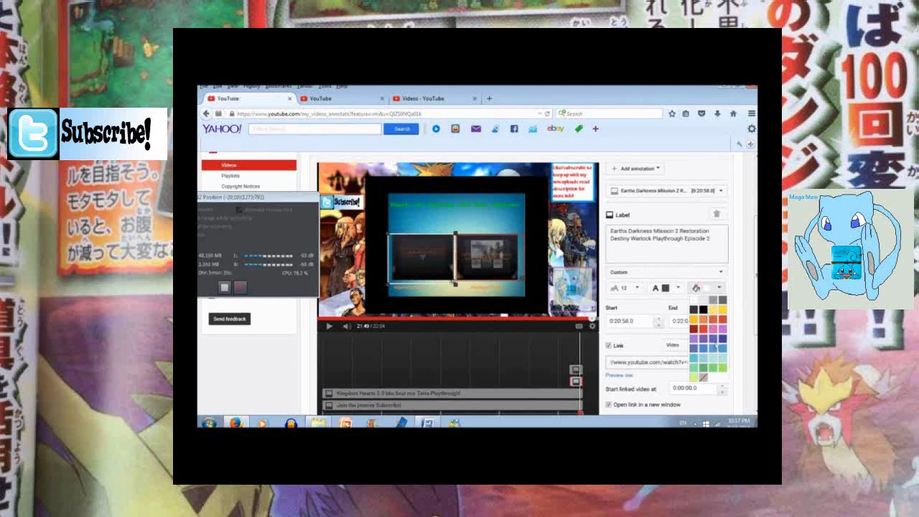
left_click(722, 348)
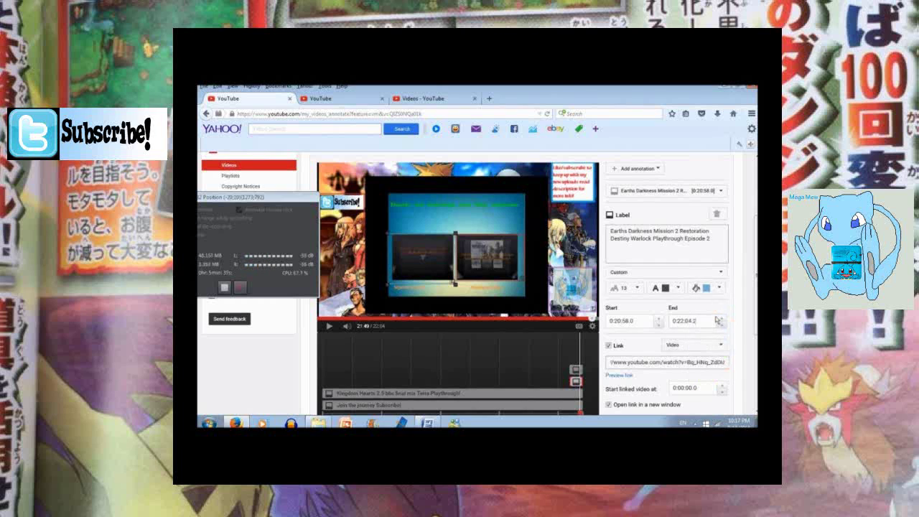
left_click(718, 289)
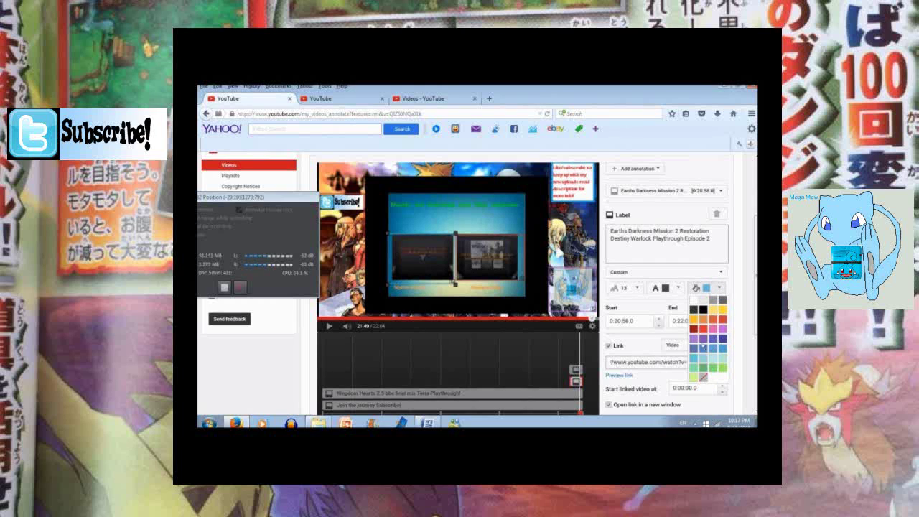
left_click(704, 369)
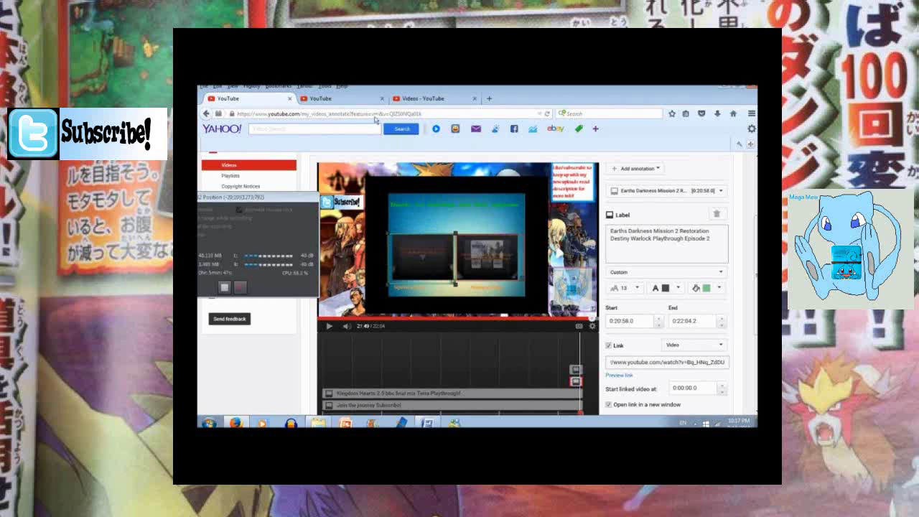
Check the second YouTube tab, and move the start of both end-screen labels in the first tab to 0:21:49.7.
left_click(374, 98)
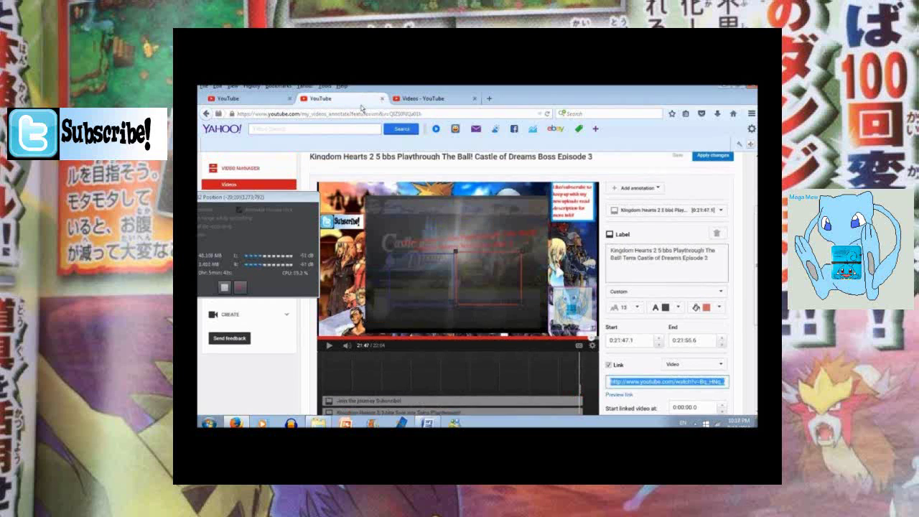
left_click(273, 100)
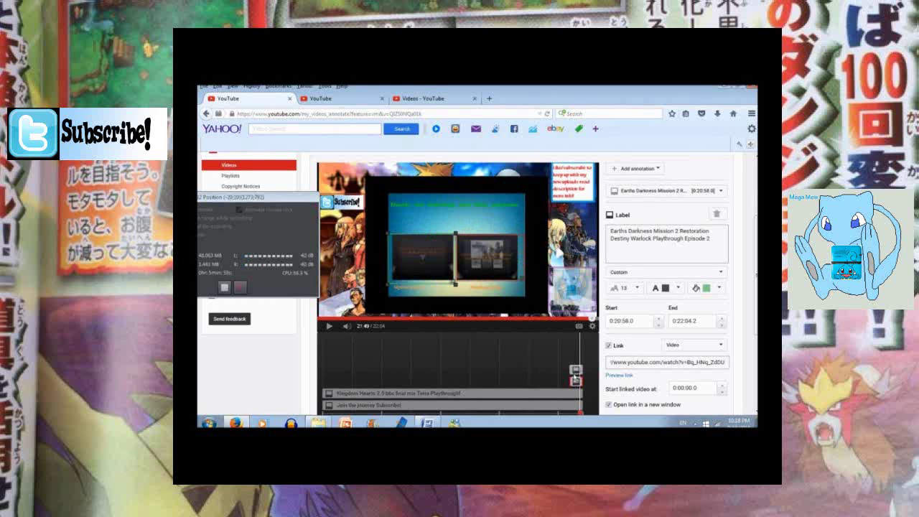
left_click(574, 370)
left_click_drag(572, 374, 579, 383)
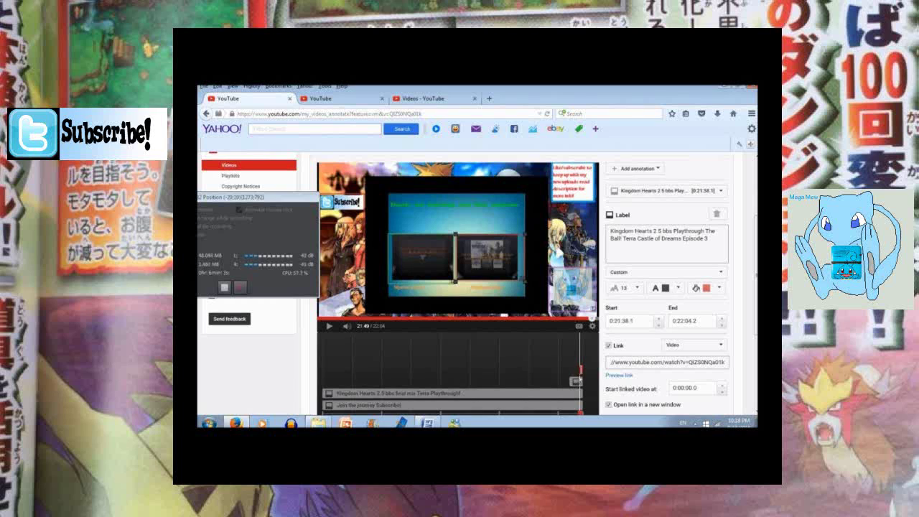
left_click(575, 382)
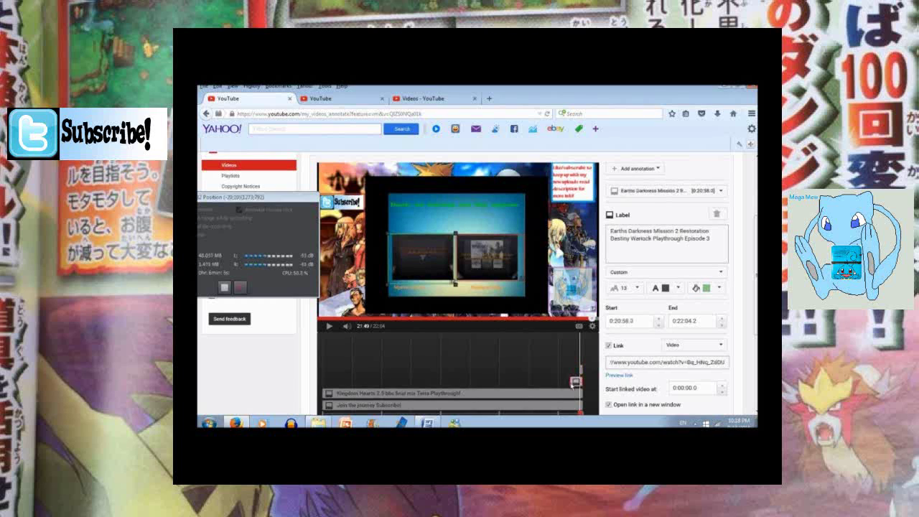
left_click_drag(574, 381, 581, 380)
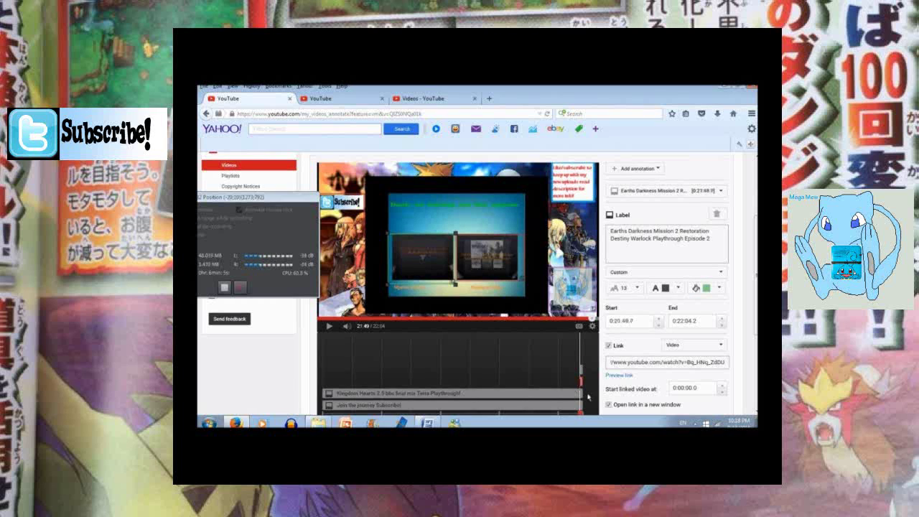
Play the video to where the preview boxes disappear and set both labels' end time to 0:21:55.9.
left_click(329, 326)
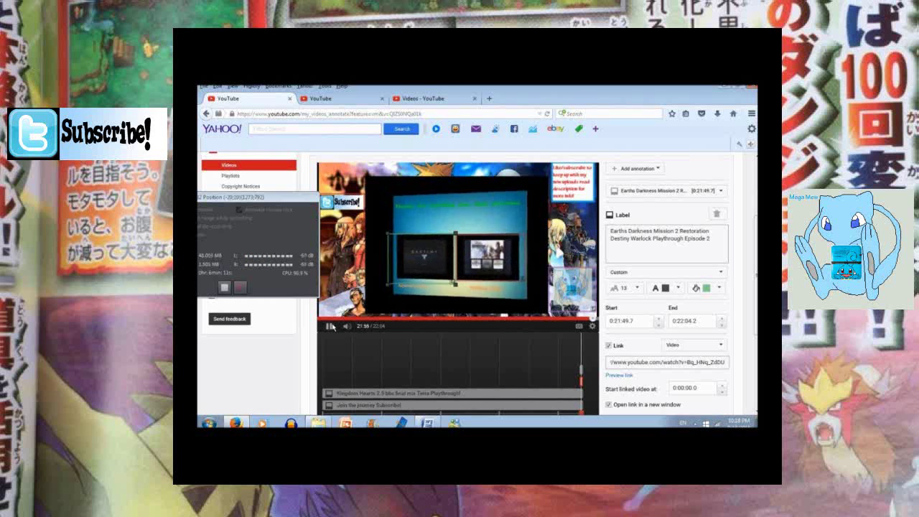
left_click(330, 326)
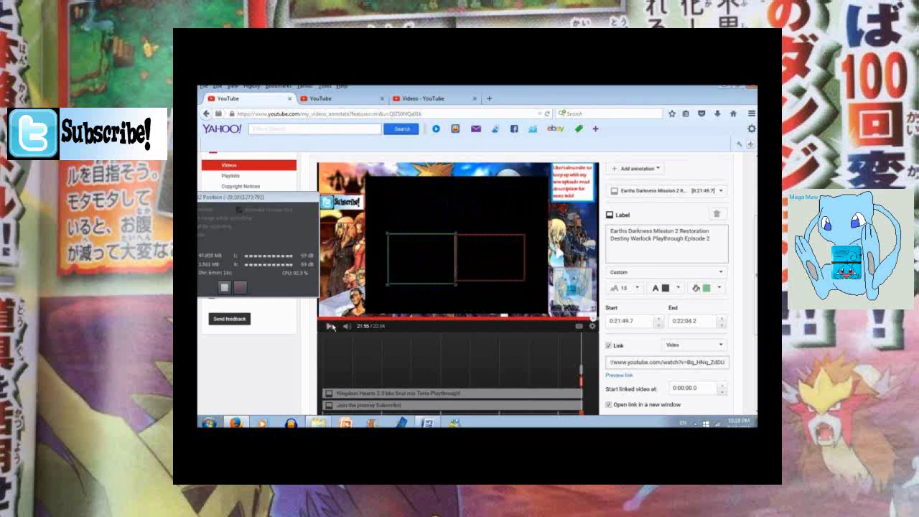
left_click(581, 370)
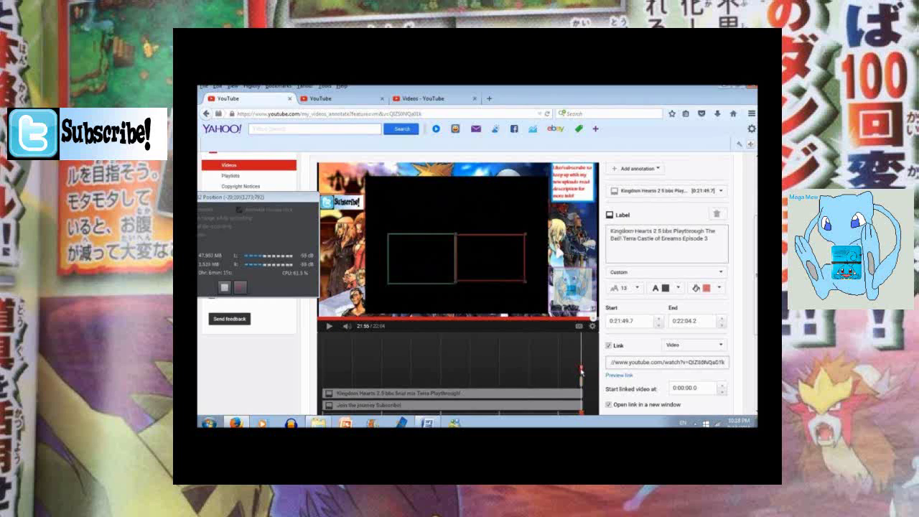
left_click_drag(581, 374, 580, 375)
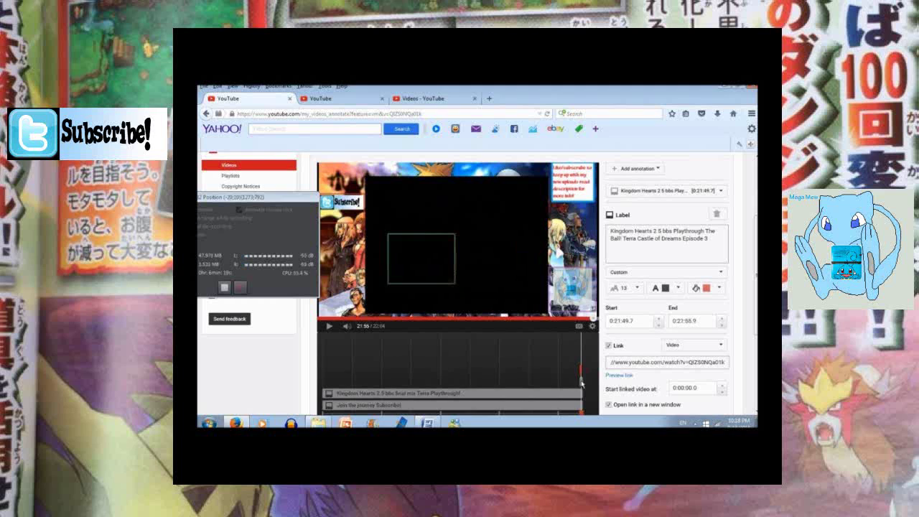
left_click(582, 384)
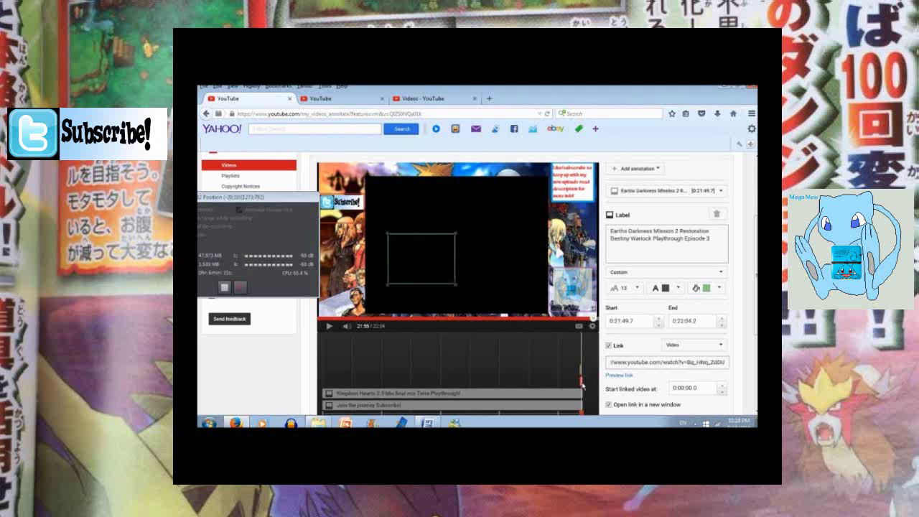
left_click_drag(582, 390, 582, 390)
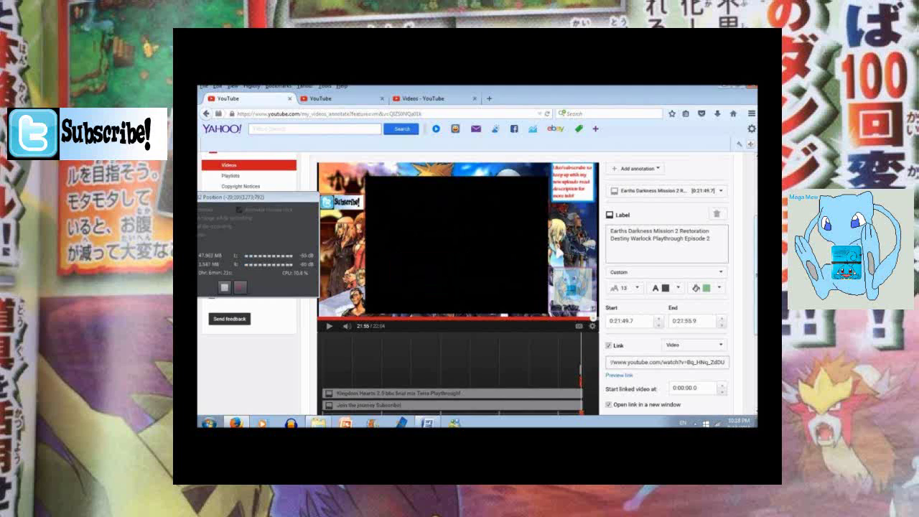
Apply the annotation changes and open the video's watch page from its title.
scroll(703, 208, "up", 2)
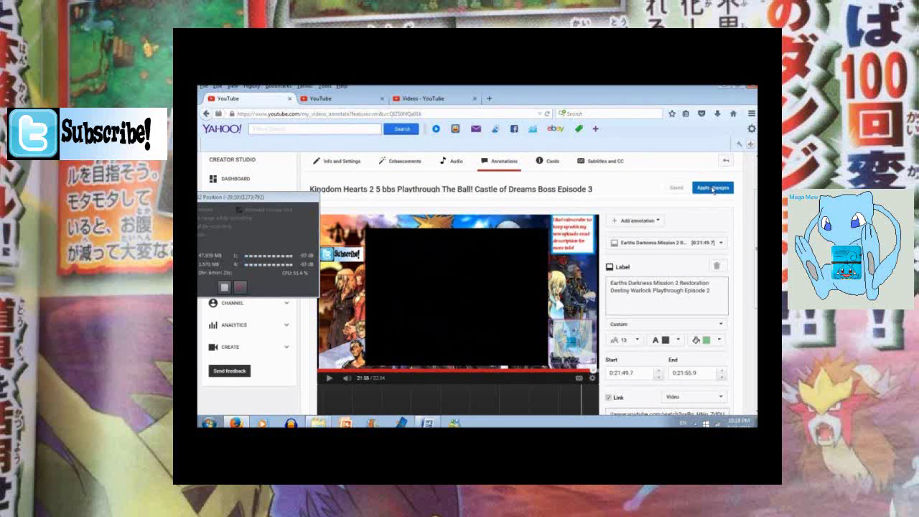
left_click(711, 188)
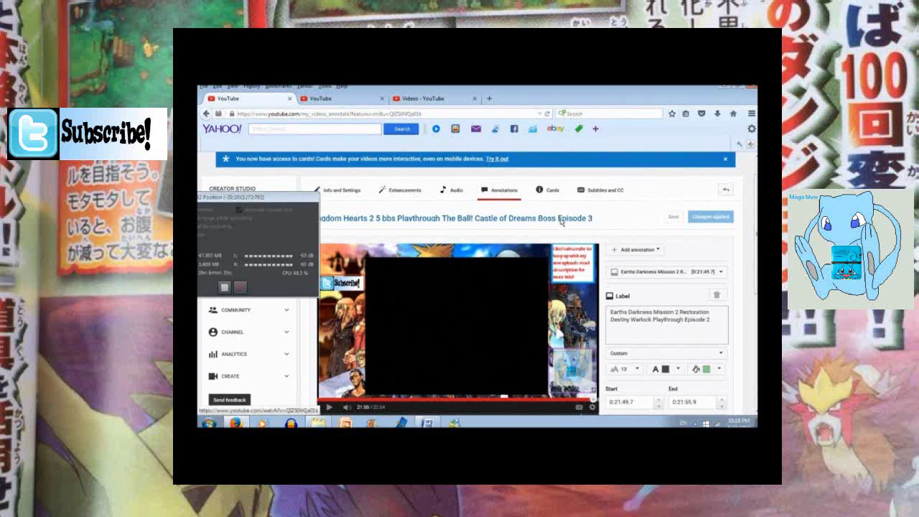
scroll(547, 218, "down", 2)
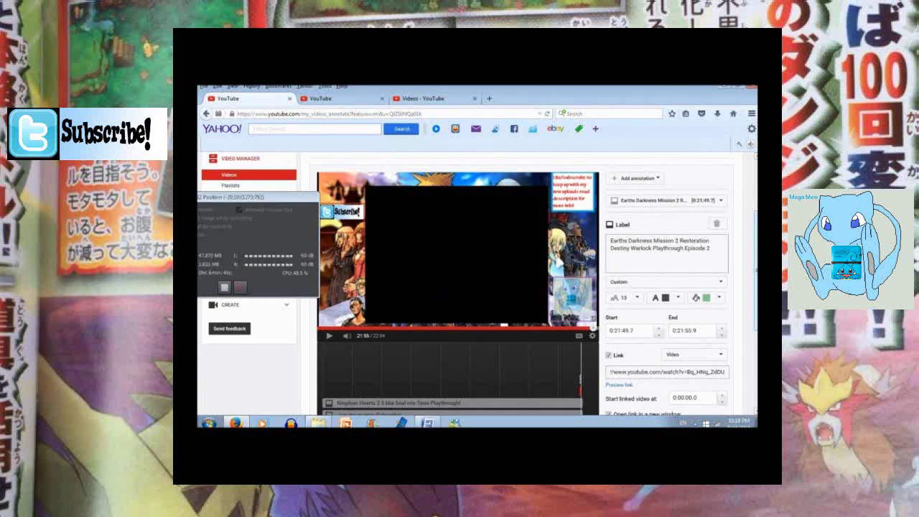
scroll(459, 287, "up", 2)
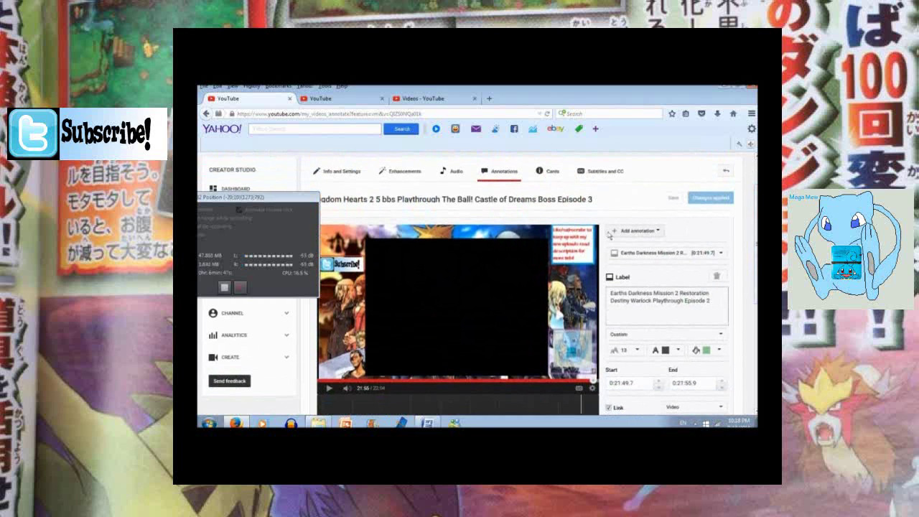
left_click(582, 203)
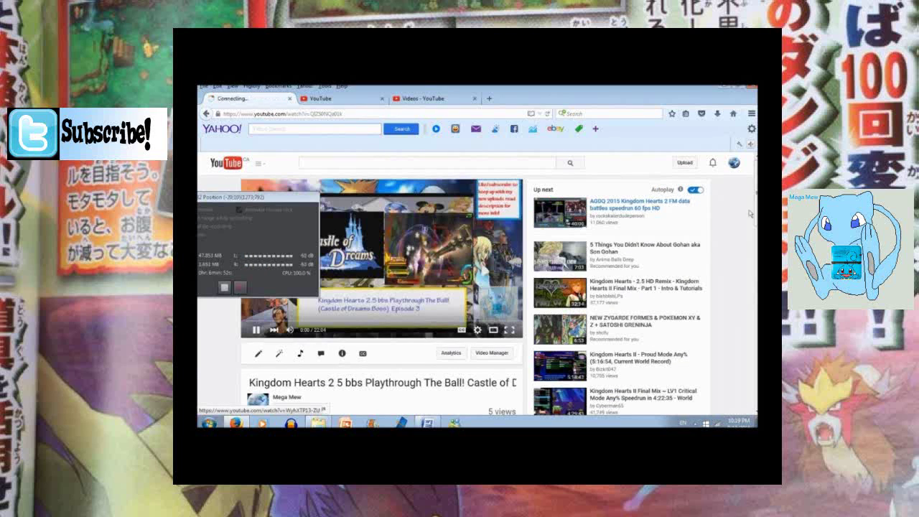
Play the end screen on the watch page and test the link of the green label over the first preview box.
scroll(380, 287, "down", 5)
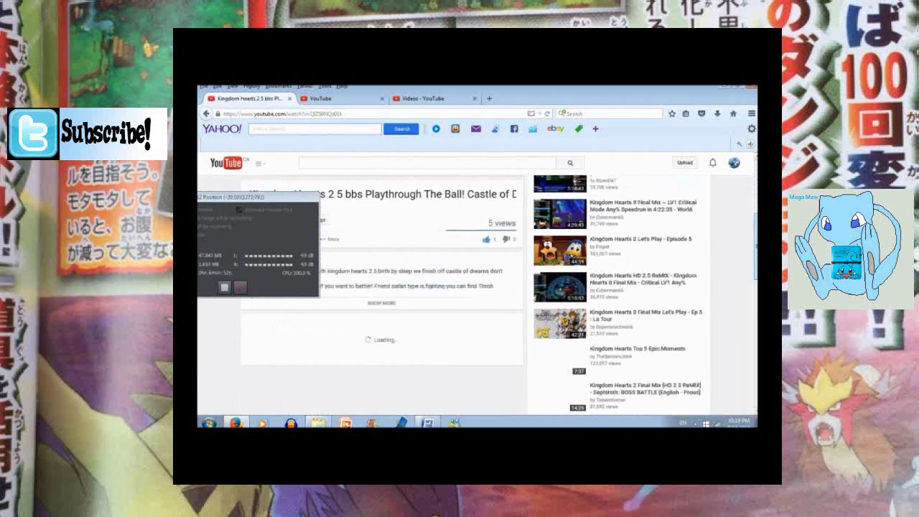
left_click_drag(755, 246, 755, 268)
scroll(380, 287, "up", 3)
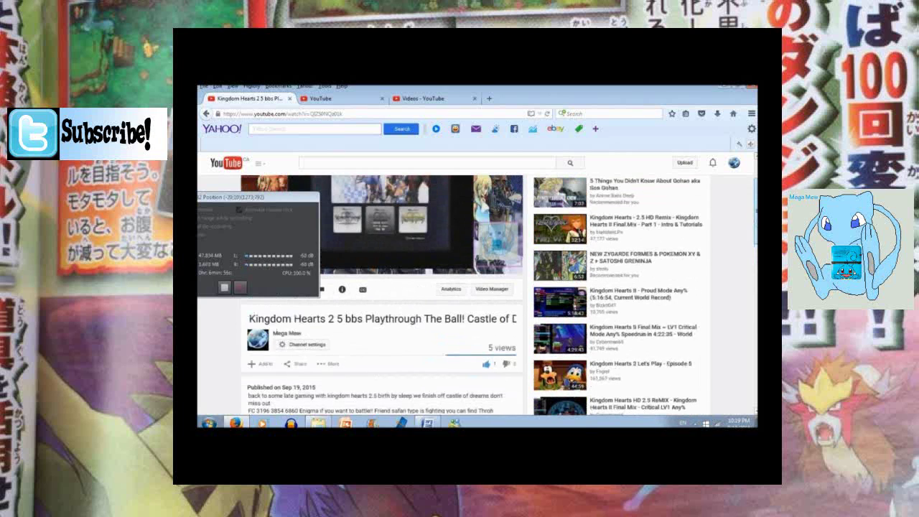
scroll(453, 251, "down", 2)
scroll(454, 251, "up", 2)
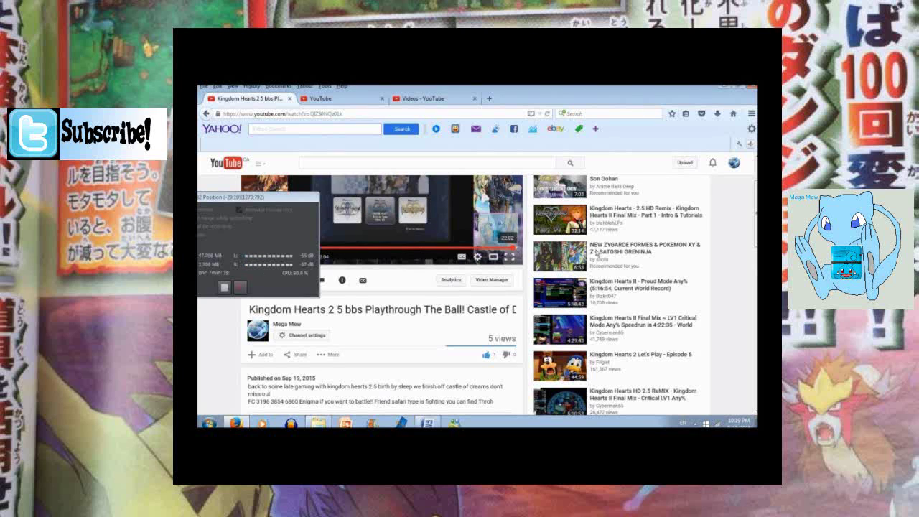
left_click_drag(755, 214, 756, 202)
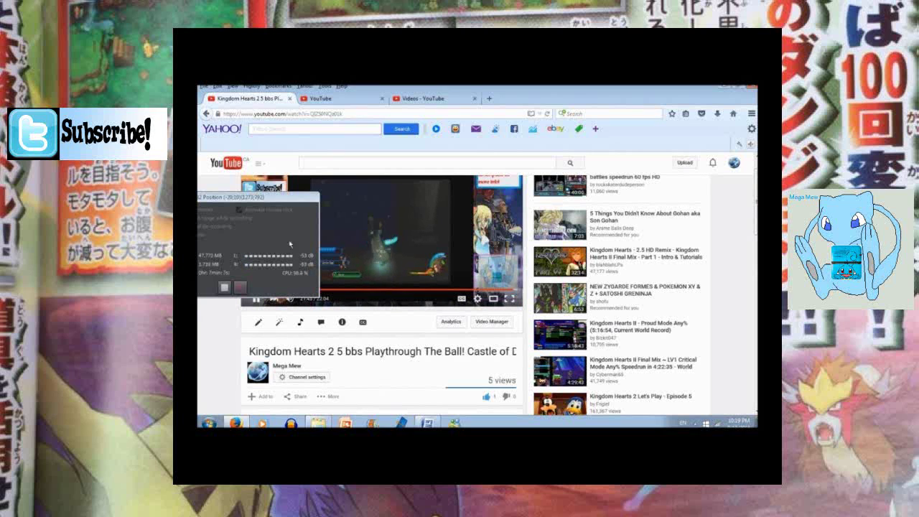
left_click_drag(254, 199, 262, 300)
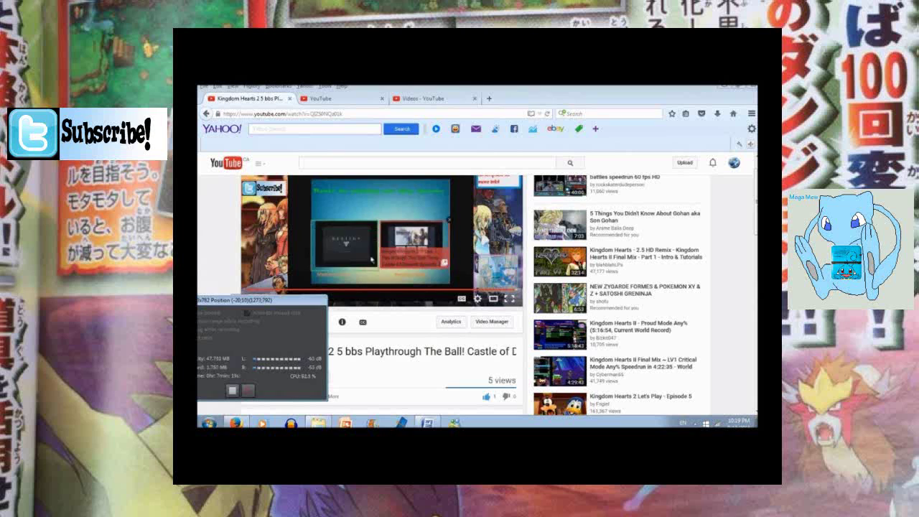
left_click(359, 263)
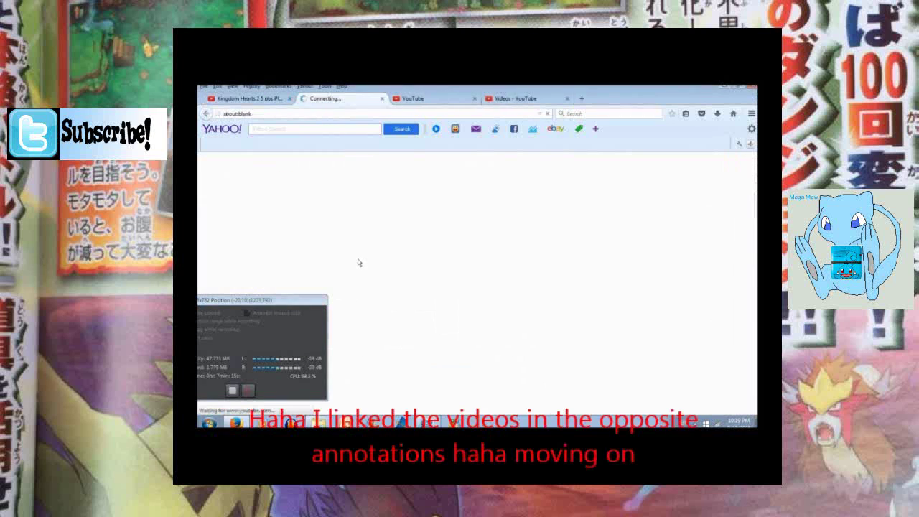